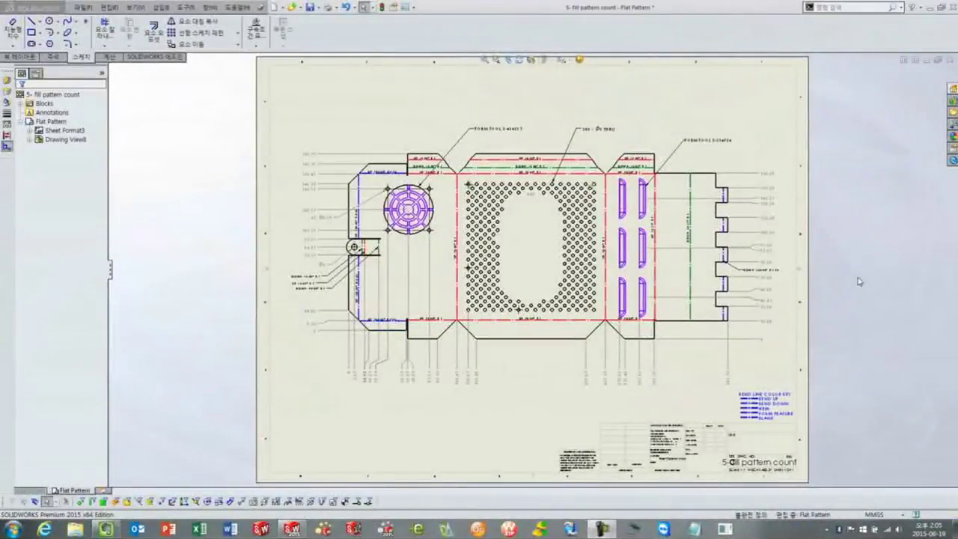
Switch from the flat-pattern drawing to the open 3- colander.SLDPRT part
{"action": "key", "text": "ctrl+Tab"}
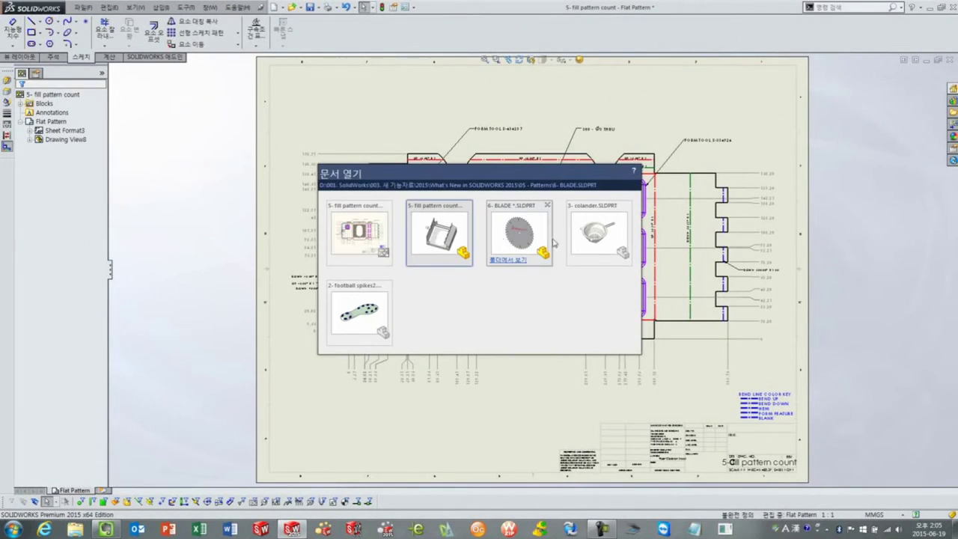
{"action": "left_click", "coordinate": [599, 235]}
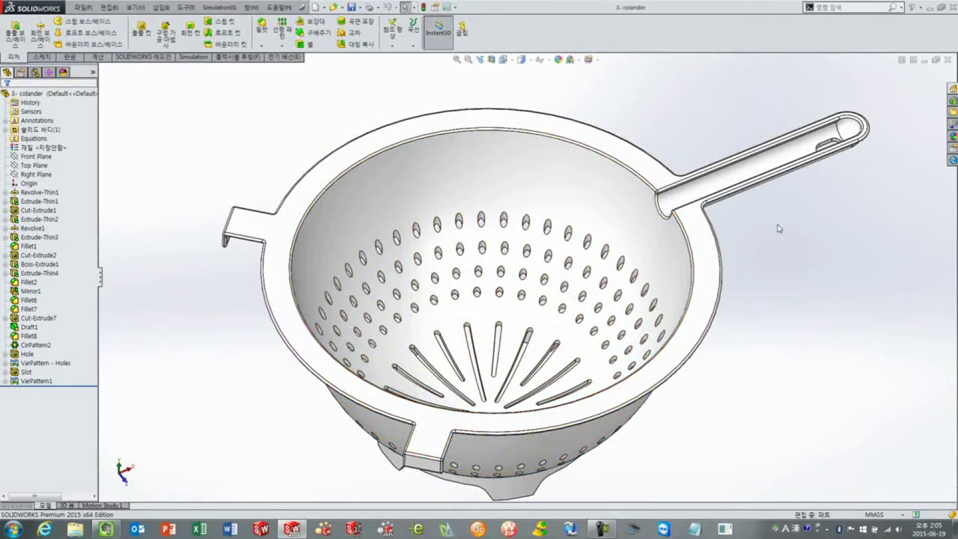
{"action": "mouse_move", "coordinate": [778, 228]}
{"action": "middle_mouse_down"}
{"action": "mouse_move", "coordinate": [770, 274]}
{"action": "mouse_move", "coordinate": [739, 289]}
{"action": "mouse_move", "coordinate": [729, 283]}
{"action": "mouse_move", "coordinate": [741, 263]}
{"action": "mouse_move", "coordinate": [733, 249]}
{"action": "middle_mouse_up"}
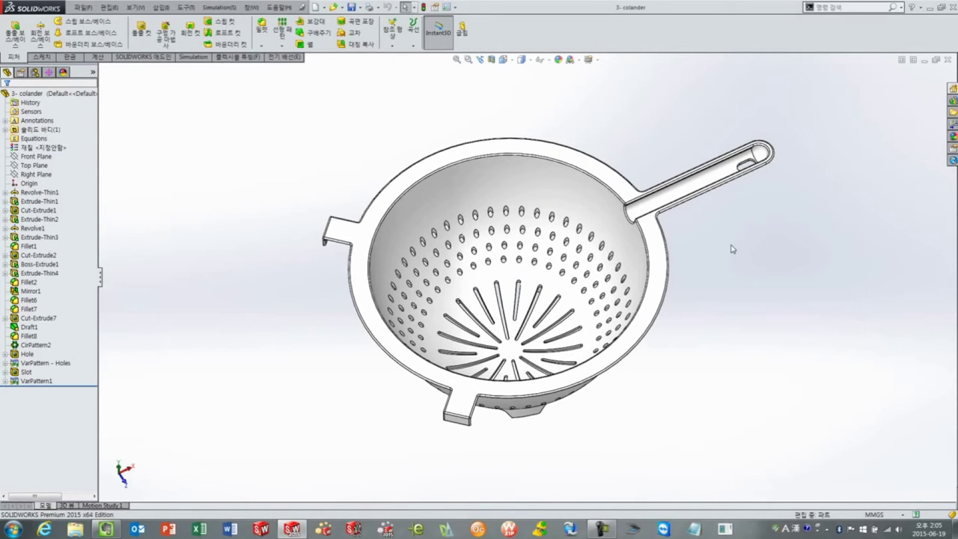
{"action": "scroll", "coordinate": [582, 300], "scroll_direction": "down", "scroll_amount": 2}
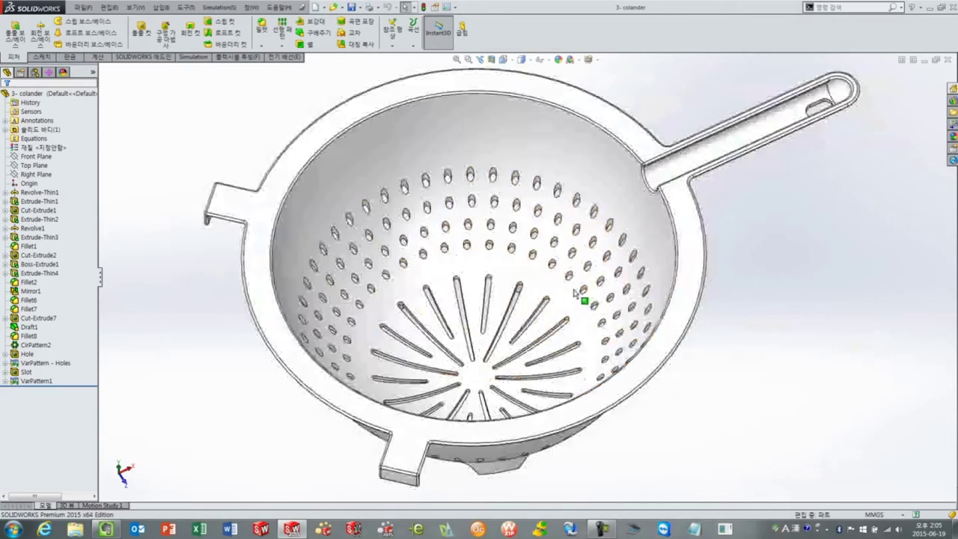
{"action": "scroll", "coordinate": [614, 272], "scroll_direction": "down", "scroll_amount": 2}
{"action": "scroll", "coordinate": [607, 280], "scroll_direction": "down", "scroll_amount": 2}
{"action": "scroll", "coordinate": [605, 307], "scroll_direction": "down", "scroll_amount": 2}
{"action": "key", "text": "ctrl+7"}
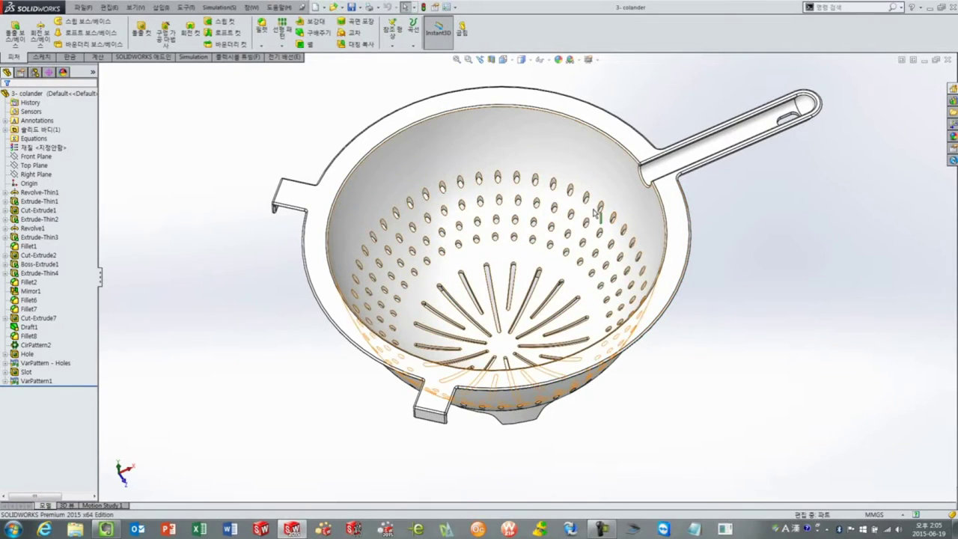
{"action": "mouse_move", "coordinate": [535, 240]}
{"action": "middle_mouse_down"}
{"action": "mouse_move", "coordinate": [487, 293]}
{"action": "mouse_move", "coordinate": [551, 285]}
{"action": "middle_mouse_up"}
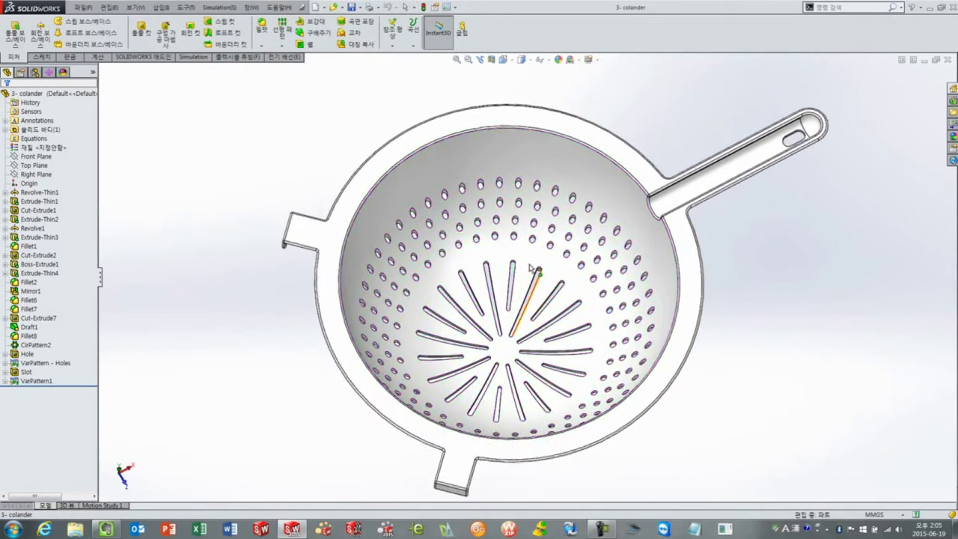
{"action": "mouse_move", "coordinate": [513, 367]}
{"action": "middle_mouse_down"}
{"action": "mouse_move", "coordinate": [569, 342]}
{"action": "mouse_move", "coordinate": [567, 331]}
{"action": "middle_mouse_up"}
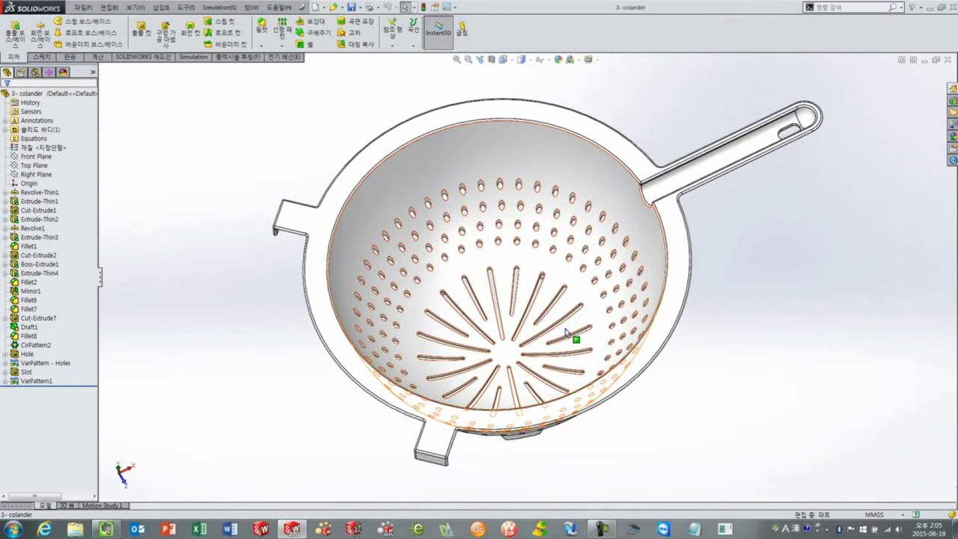
{"action": "scroll", "coordinate": [517, 356], "scroll_direction": "down", "scroll_amount": 3}
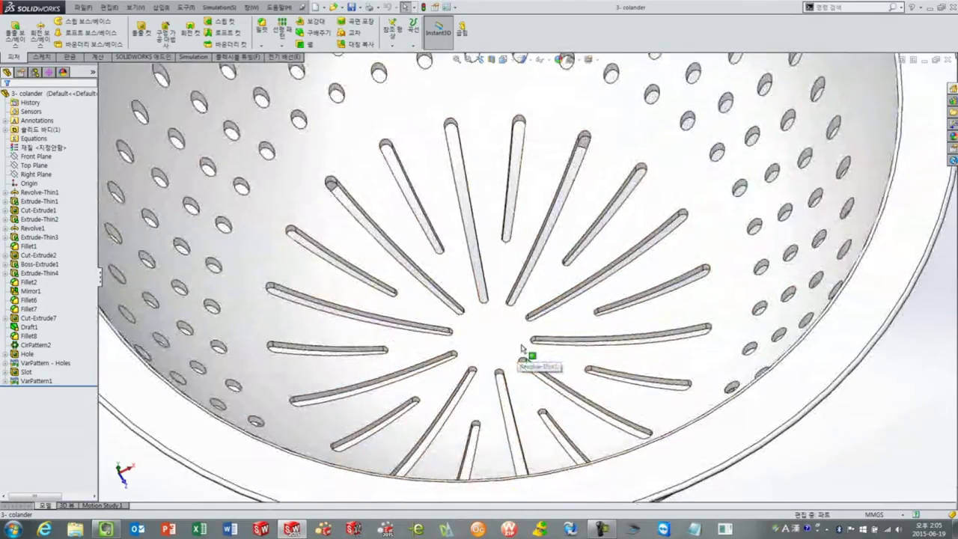
{"action": "middle_click_drag", "start_coordinate": [563, 238], "coordinate": [592, 295]}
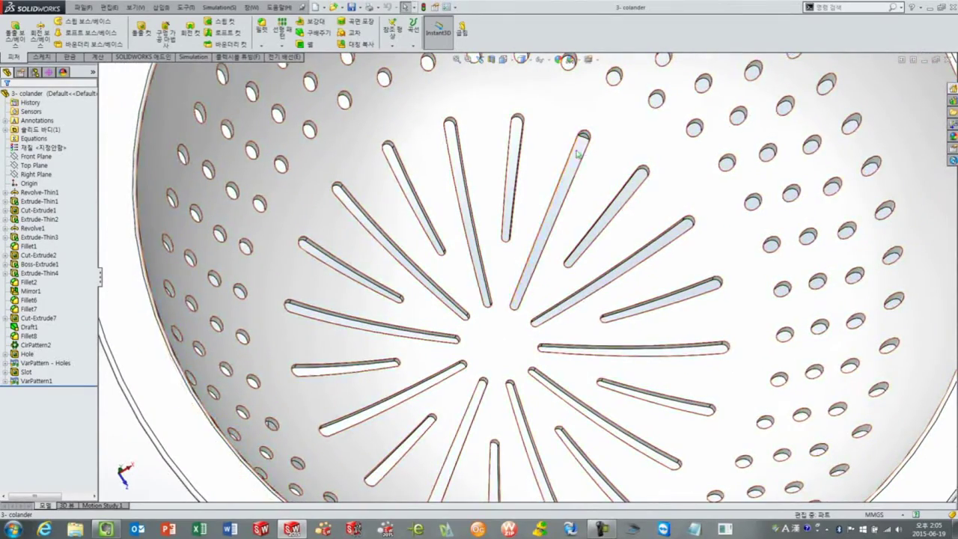
{"action": "scroll", "coordinate": [591, 217], "scroll_direction": "up", "scroll_amount": 3}
{"action": "middle_click_drag", "start_coordinate": [591, 217], "coordinate": [573, 229]}
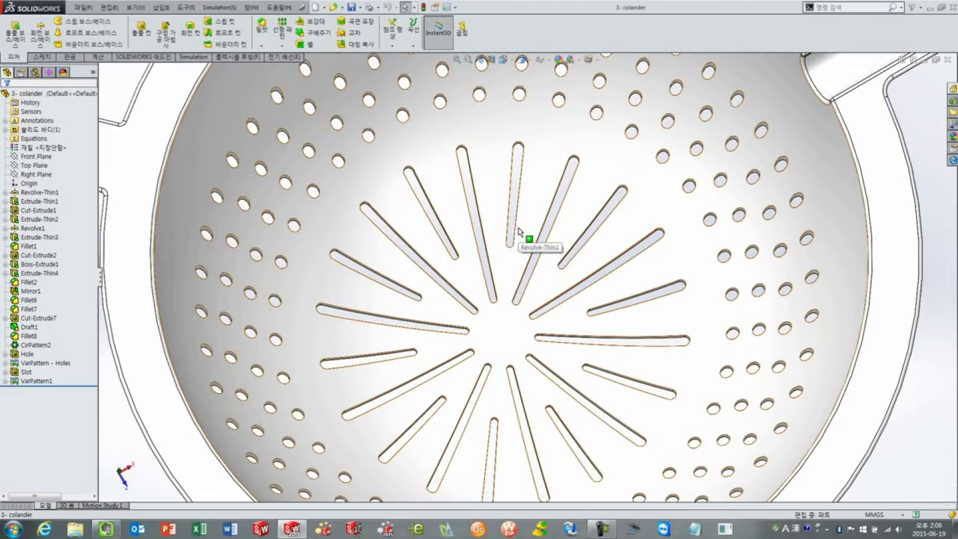
{"action": "scroll", "coordinate": [517, 232], "scroll_direction": "up", "scroll_amount": 3}
{"action": "middle_click_drag", "start_coordinate": [595, 338], "coordinate": [573, 280]}
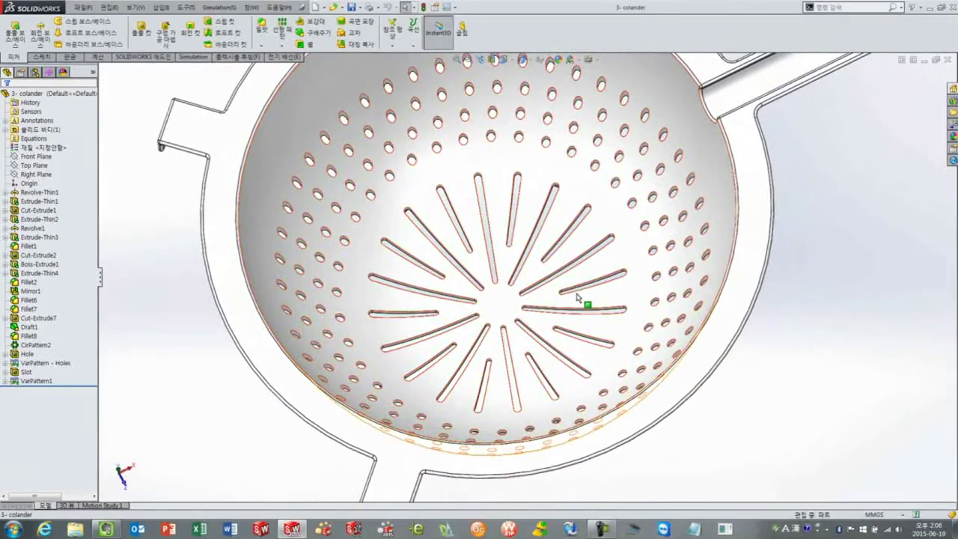
{"action": "left_click", "coordinate": [43, 382]}
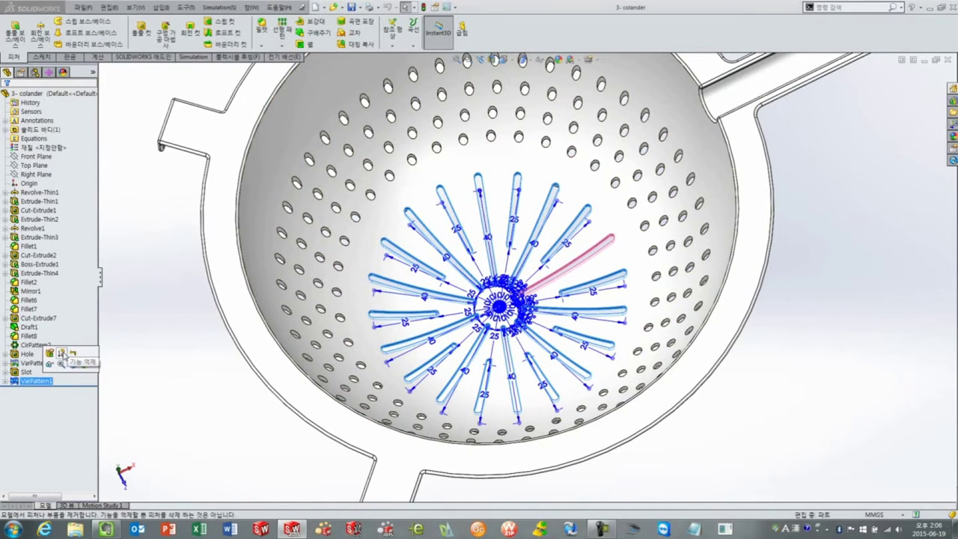
{"action": "left_click", "coordinate": [61, 353]}
Zoom in and select the single remaining slot to show its dimensions
{"action": "mouse_move", "coordinate": [616, 235]}
{"action": "middle_mouse_down"}
{"action": "mouse_move", "coordinate": [619, 250]}
{"action": "mouse_move", "coordinate": [635, 246]}
{"action": "mouse_move", "coordinate": [606, 247]}
{"action": "middle_mouse_up"}
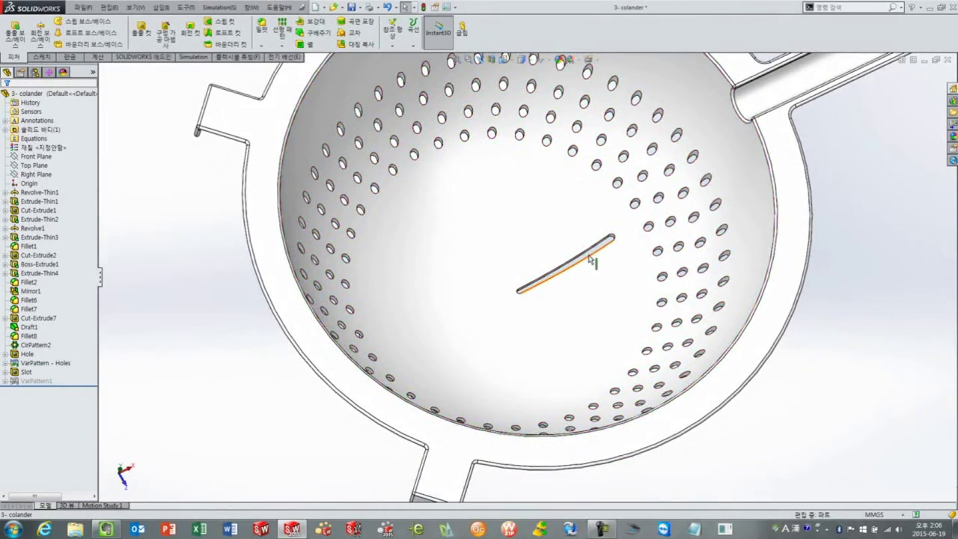
{"action": "scroll", "coordinate": [591, 258], "scroll_direction": "up", "scroll_amount": 4}
{"action": "scroll", "coordinate": [595, 235], "scroll_direction": "up", "scroll_amount": 1}
{"action": "left_click", "coordinate": [597, 231]}
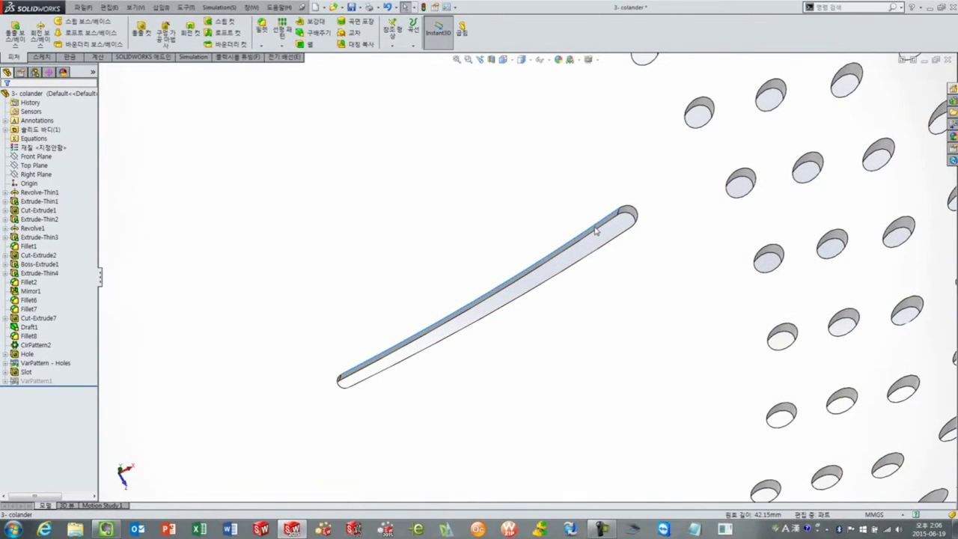
{"action": "left_click", "coordinate": [596, 232]}
Zoom back out, clear the slot selection, and open the Linear Pattern dropdown
{"action": "scroll", "coordinate": [591, 239], "scroll_direction": "down", "scroll_amount": 3}
{"action": "scroll", "coordinate": [575, 259], "scroll_direction": "down", "scroll_amount": 3}
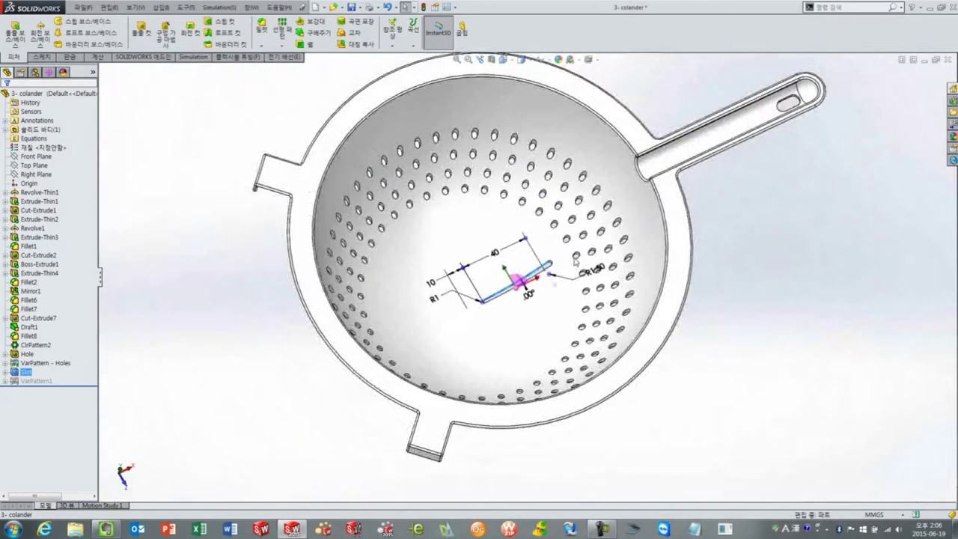
{"action": "middle_click_drag", "start_coordinate": [575, 259], "coordinate": [274, 182]}
{"action": "left_click", "coordinate": [257, 176]}
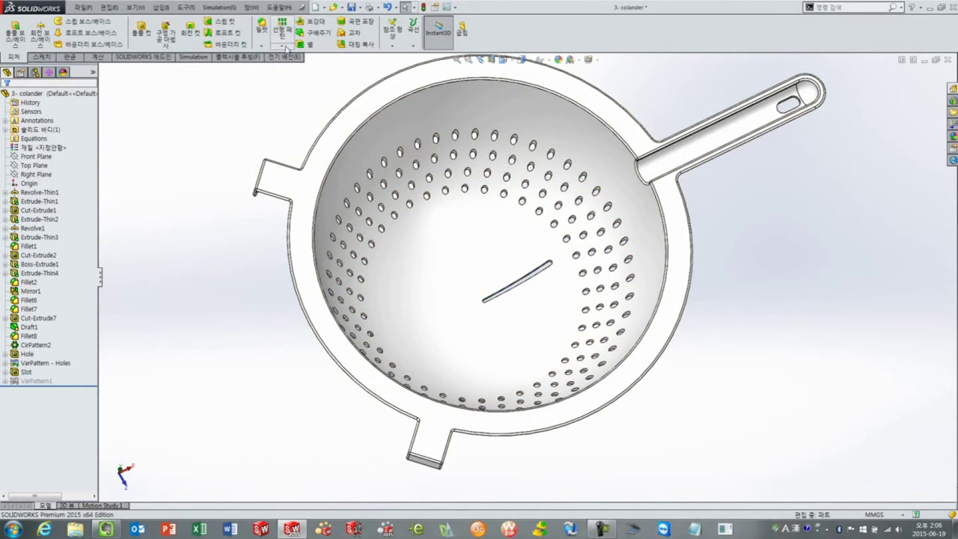
{"action": "left_click", "coordinate": [286, 47]}
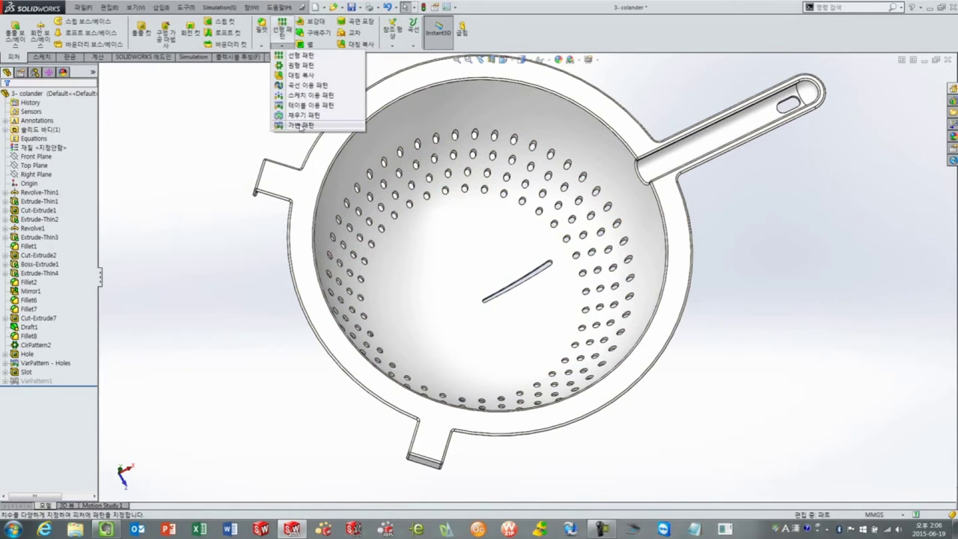
Start a Variable Pattern with Slot as the pattern feature and create its pattern table
{"action": "left_click", "coordinate": [300, 127]}
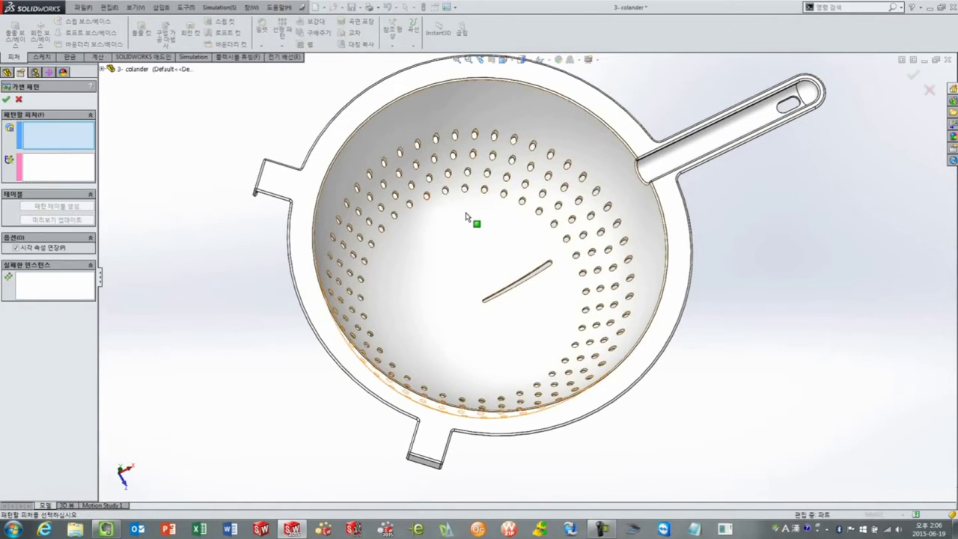
{"action": "middle_click_drag", "start_coordinate": [470, 214], "coordinate": [494, 271]}
{"action": "scroll", "coordinate": [533, 270], "scroll_direction": "down", "scroll_amount": 5}
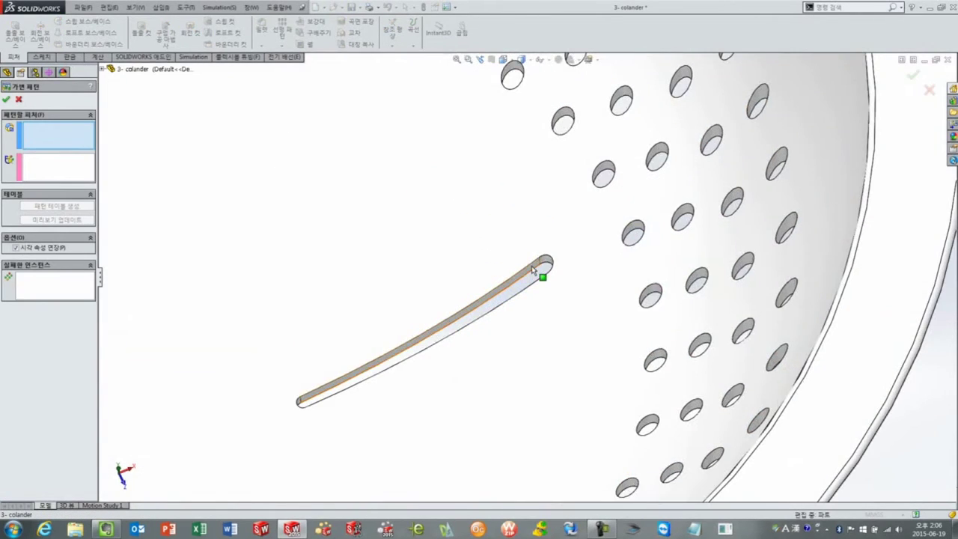
{"action": "left_click", "coordinate": [533, 269]}
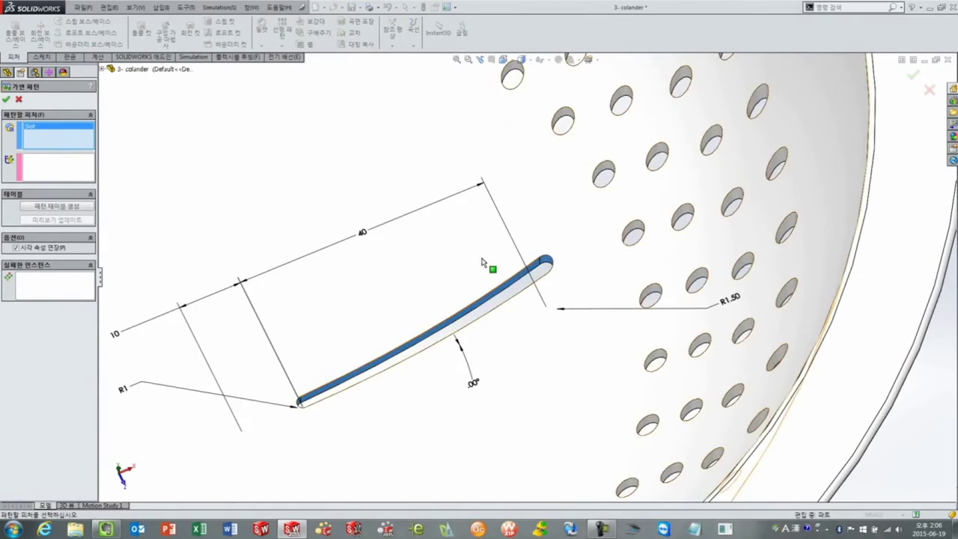
{"action": "scroll", "coordinate": [490, 269], "scroll_direction": "up", "scroll_amount": 5}
{"action": "middle_click_drag", "start_coordinate": [496, 220], "coordinate": [504, 193]}
{"action": "middle_click_drag", "start_coordinate": [508, 271], "coordinate": [495, 248]}
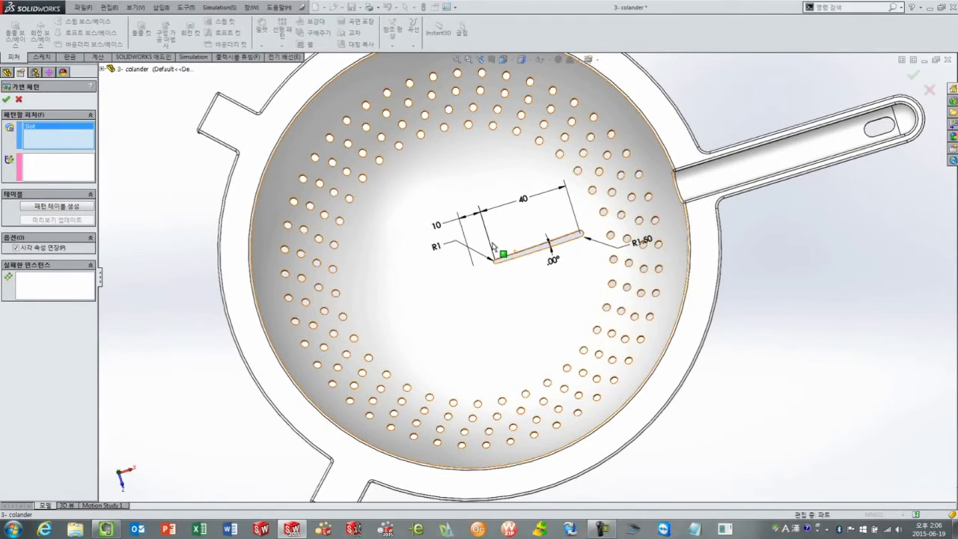
{"action": "left_click", "coordinate": [41, 209]}
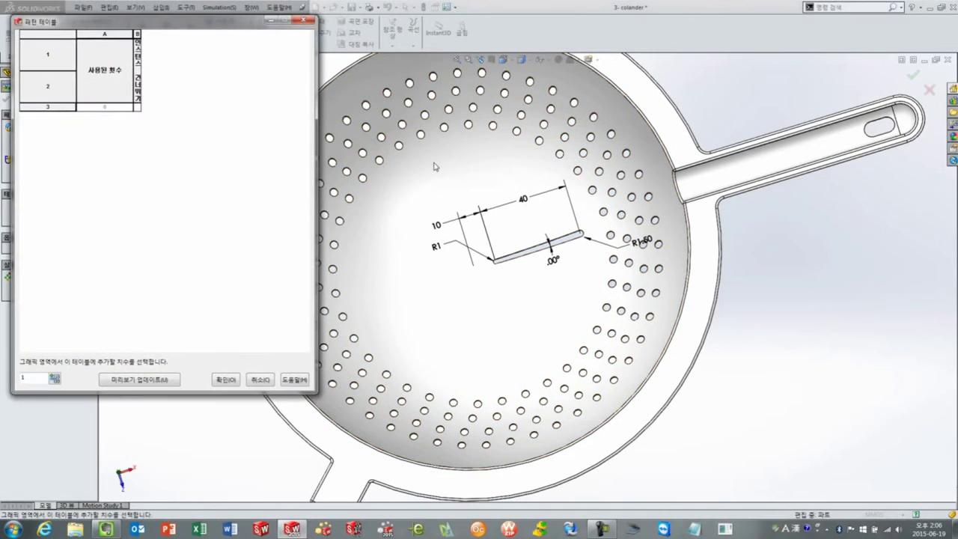
Add the slot's angle, 10 mm offset and 40 mm length dimensions to the pattern table
{"action": "mouse_move", "coordinate": [526, 182]}
{"action": "middle_mouse_down"}
{"action": "mouse_move", "coordinate": [643, 188]}
{"action": "mouse_move", "coordinate": [635, 192]}
{"action": "middle_mouse_up"}
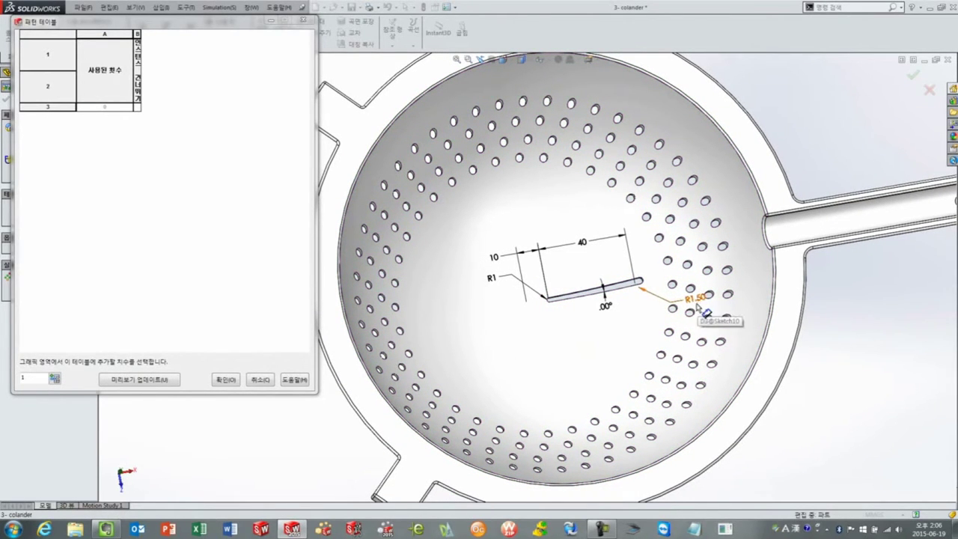
{"action": "left_click", "coordinate": [604, 304]}
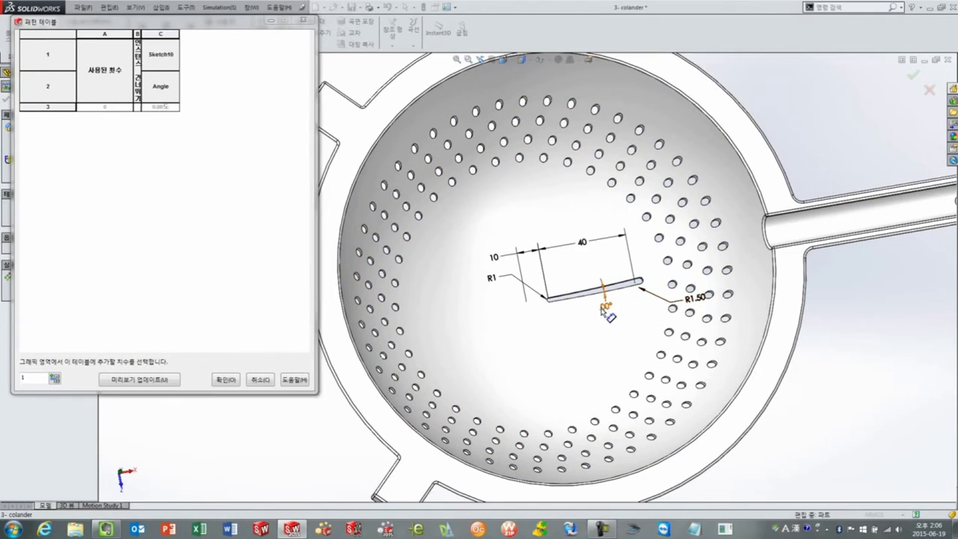
{"action": "left_click", "coordinate": [495, 257]}
{"action": "left_click", "coordinate": [583, 244]}
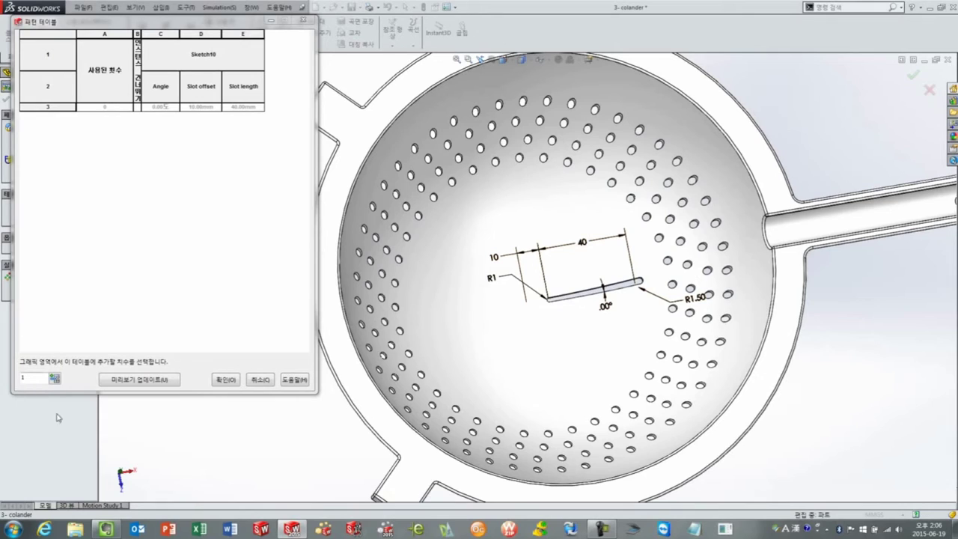
Add a new instance row 4, edit its angle, offset and length cells, and update the preview
{"action": "left_click", "coordinate": [55, 380]}
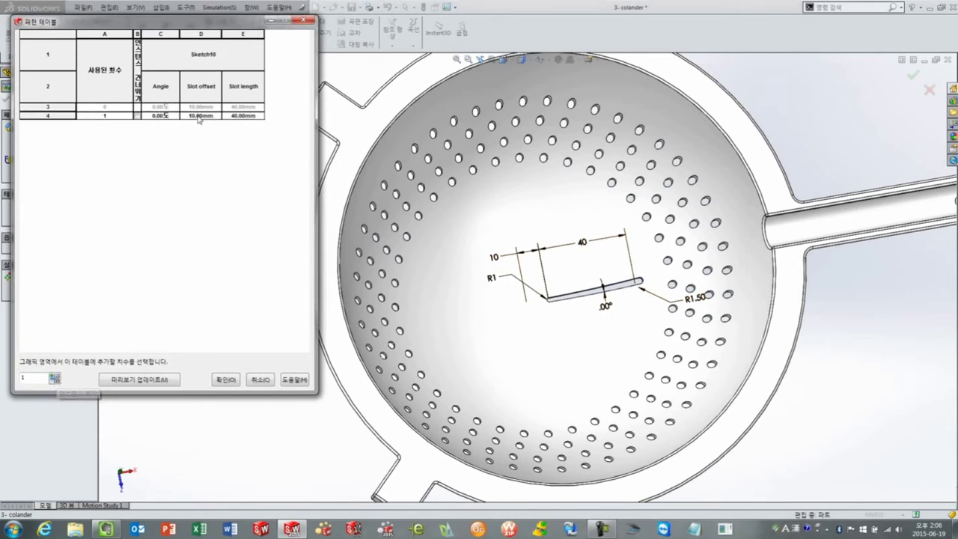
{"action": "left_click", "coordinate": [206, 117]}
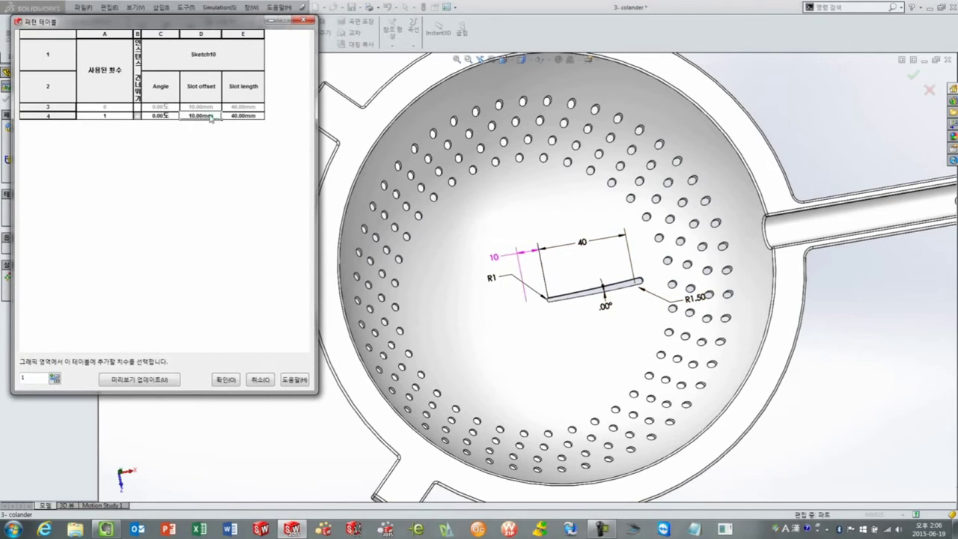
{"action": "left_click", "coordinate": [169, 117]}
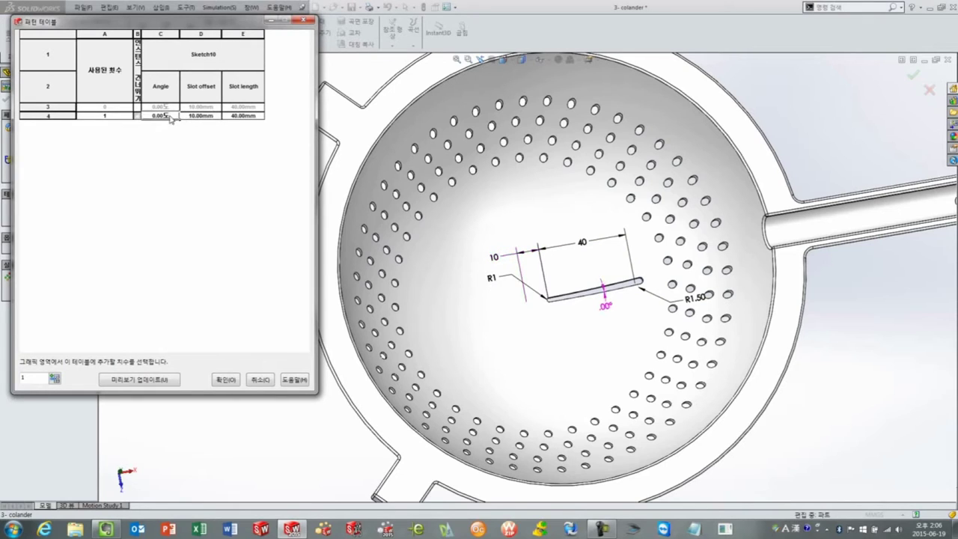
{"action": "type", "text": "18"}
{"action": "left_click", "coordinate": [250, 116]}
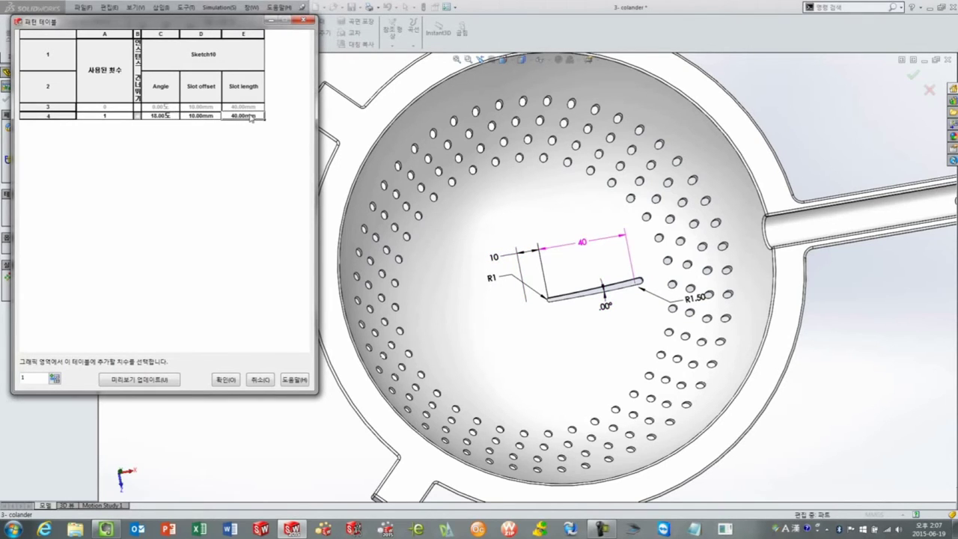
{"action": "type", "text": "0"}
{"action": "key", "text": "Return"}
{"action": "left_click", "coordinate": [166, 381]}
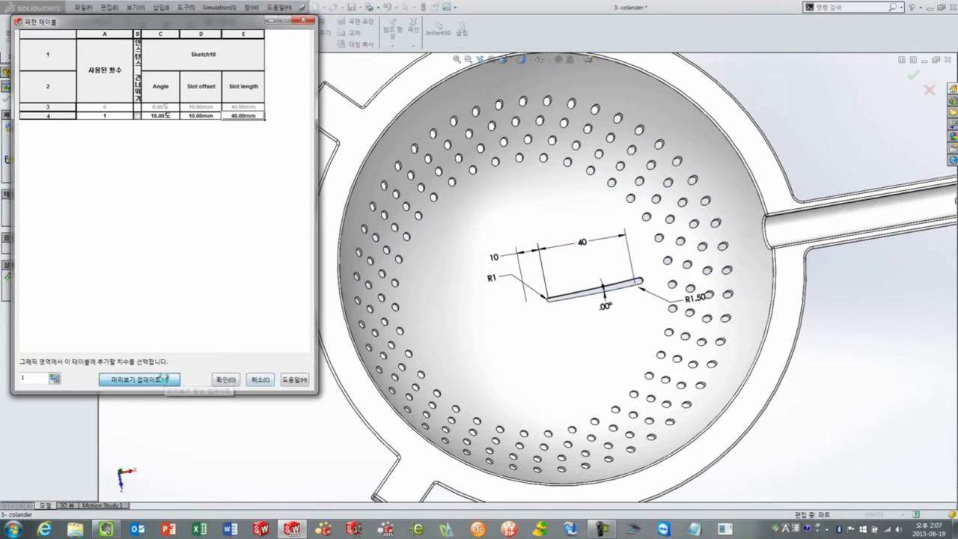
Set row 4's slot offset and length to 25 mm, preview it, and view the whole colander
{"action": "scroll", "coordinate": [627, 266], "scroll_direction": "down", "scroll_amount": 2}
{"action": "scroll", "coordinate": [627, 266], "scroll_direction": "down", "scroll_amount": 2}
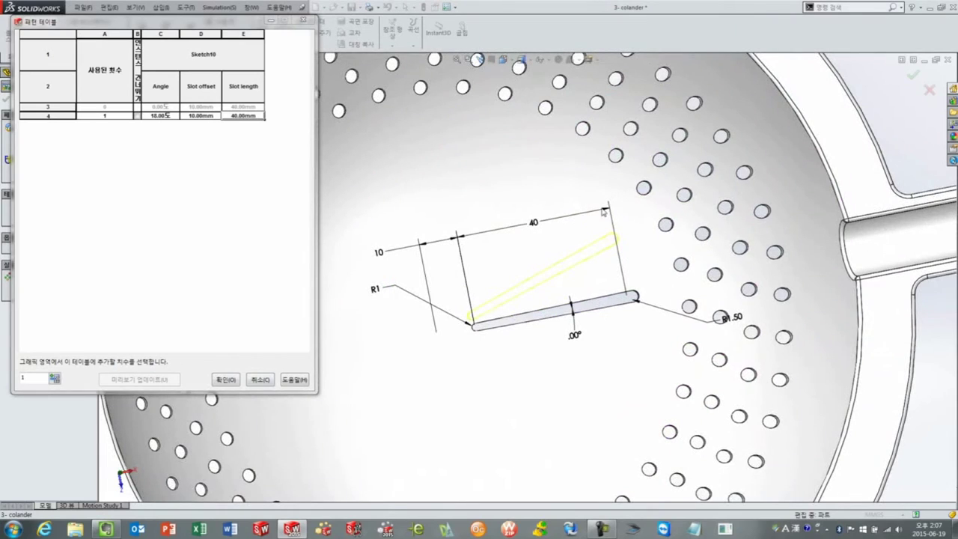
{"action": "left_click", "coordinate": [210, 118]}
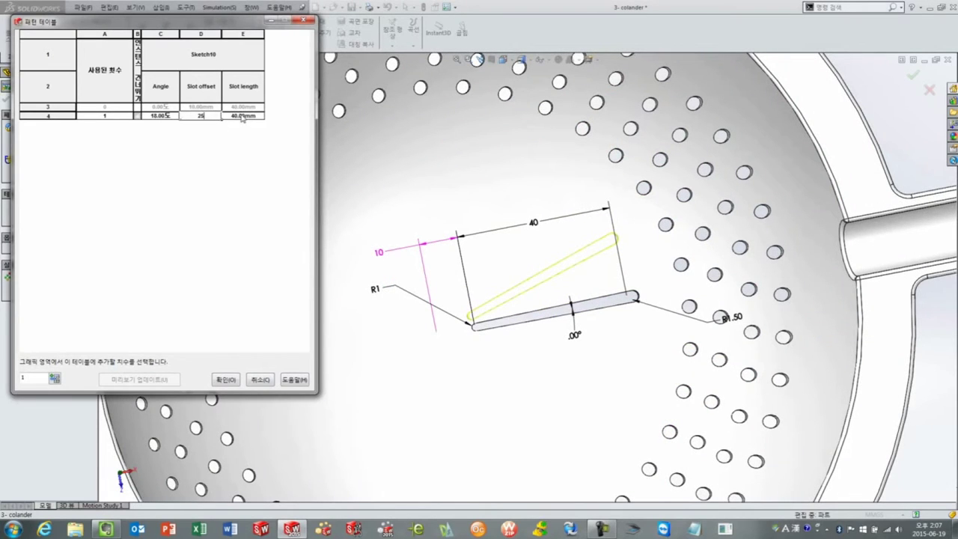
{"action": "left_click", "coordinate": [244, 117]}
{"action": "type", "text": "25"}
{"action": "key", "text": "Return"}
{"action": "left_click", "coordinate": [139, 379]}
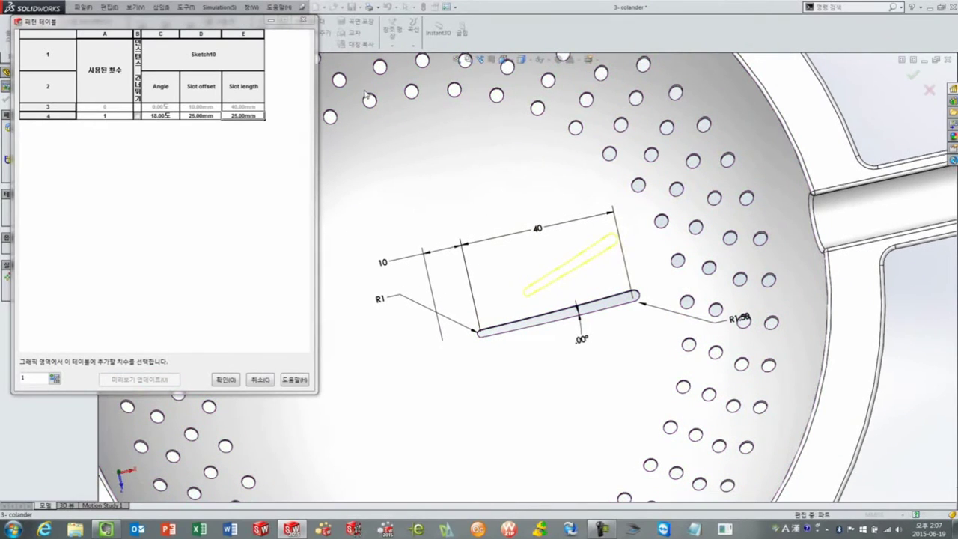
{"action": "middle_click_drag", "start_coordinate": [534, 281], "coordinate": [542, 216]}
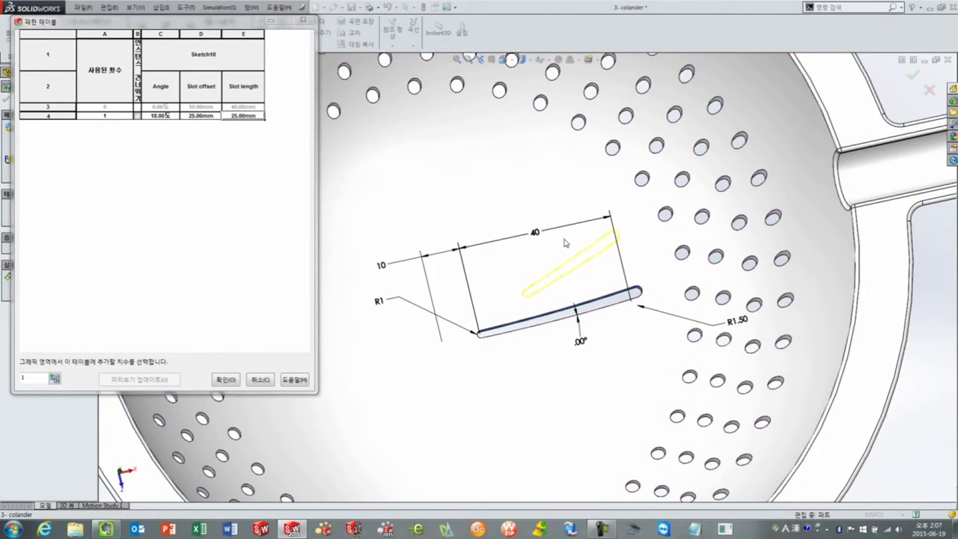
{"action": "key", "text": "ctrl+8"}
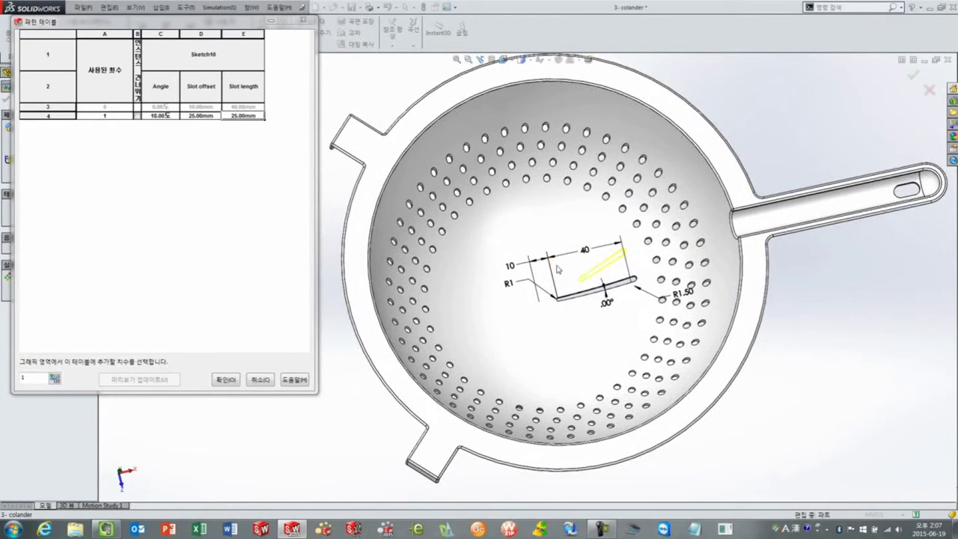
{"action": "type", "text": "0"}
{"action": "left_click", "coordinate": [55, 380]}
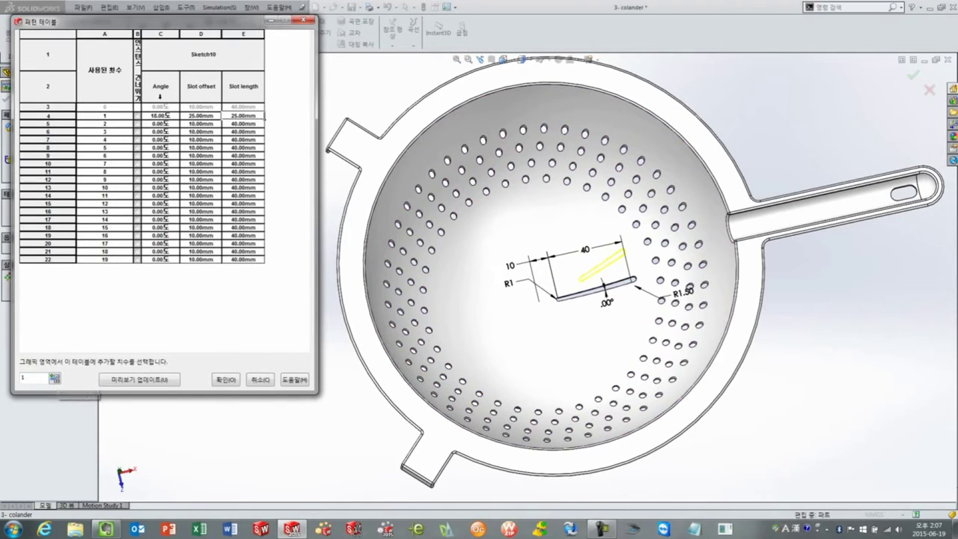
Fill the Angle column with an 18° series, 18° to 342°, across all 19 instances
{"action": "left_click_drag", "start_coordinate": [160, 107], "coordinate": [187, 270]}
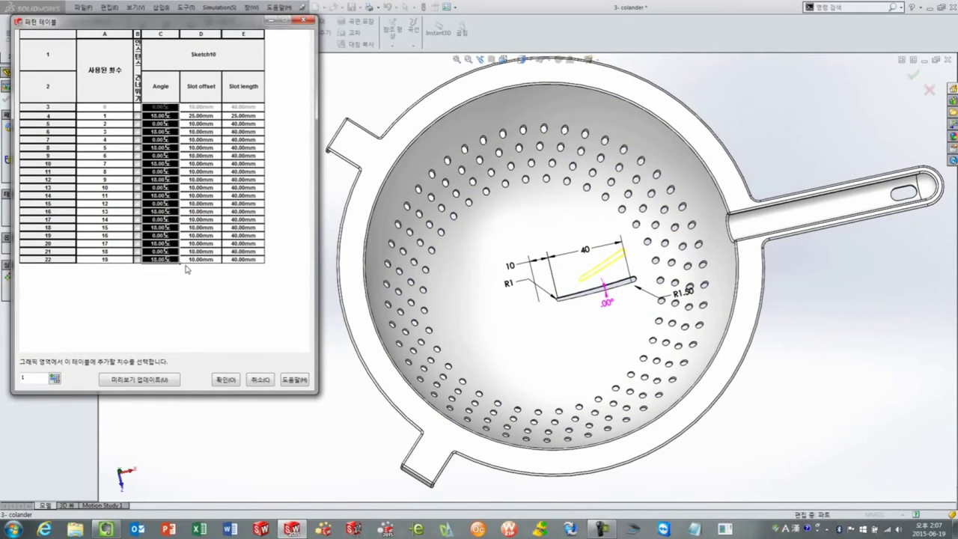
{"action": "left_click", "coordinate": [172, 118]}
{"action": "left_click", "coordinate": [169, 108]}
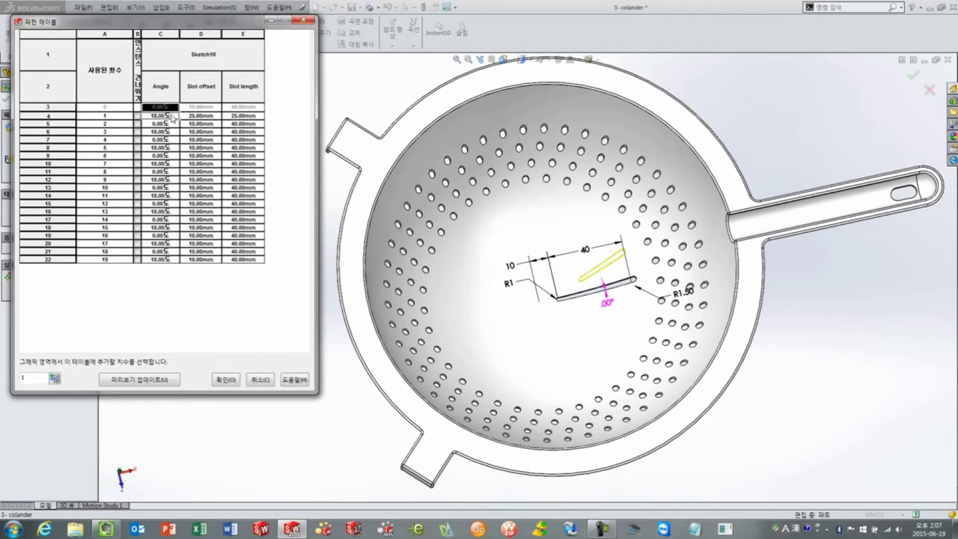
{"action": "left_click_drag", "start_coordinate": [180, 118], "coordinate": [186, 271]}
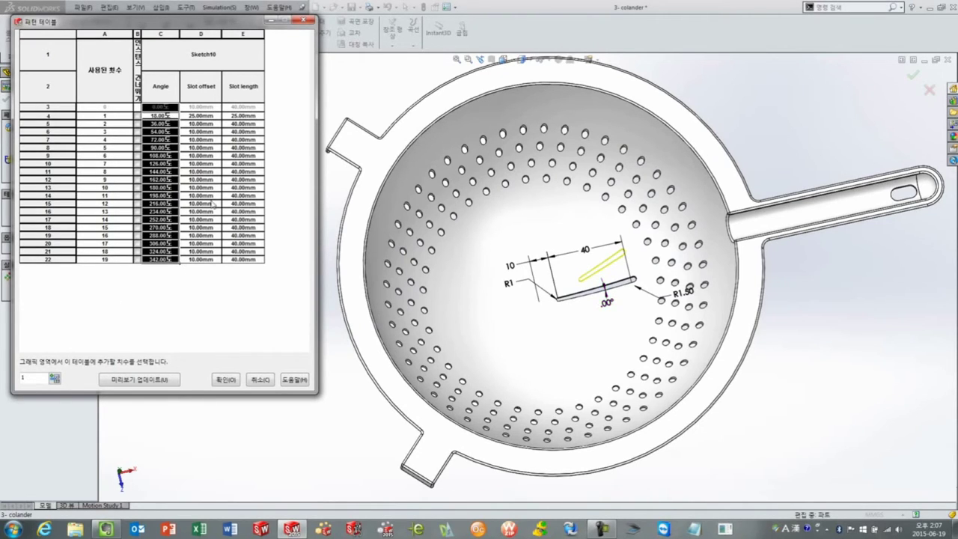
{"action": "left_click_drag", "start_coordinate": [201, 108], "coordinate": [234, 120]}
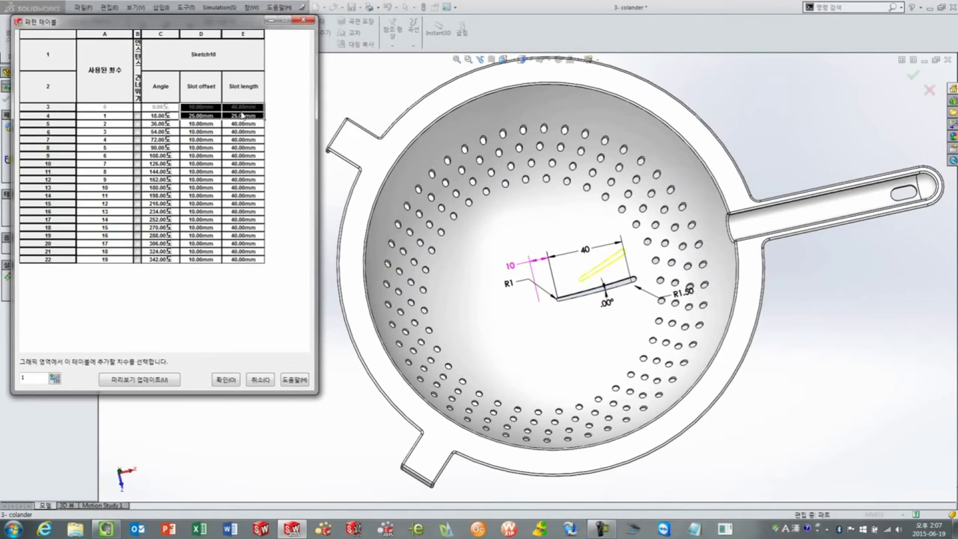
Copy the 25 mm offset/length values into instances 3, 5, 7 and 9
{"action": "right_click", "coordinate": [241, 119]}
{"action": "left_click", "coordinate": [207, 126]}
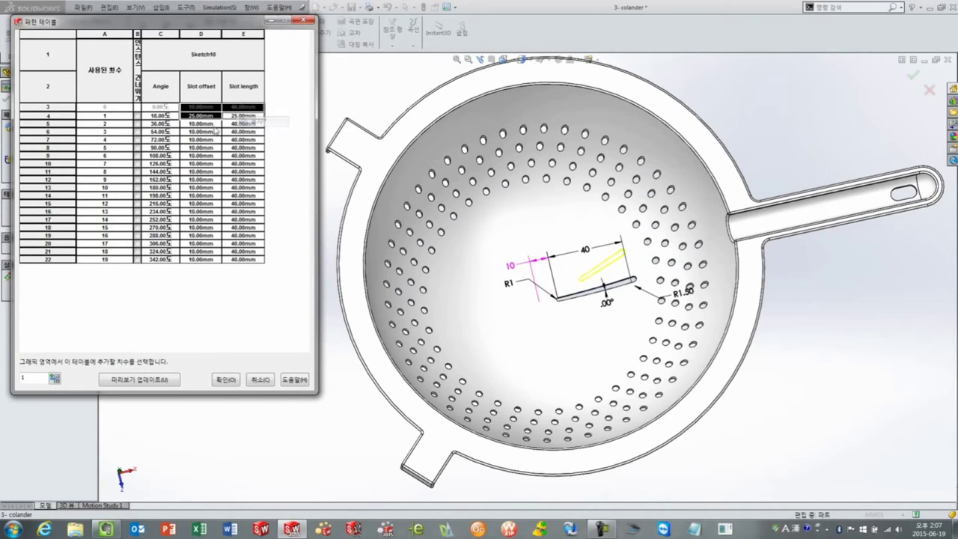
{"action": "right_click", "coordinate": [207, 128]}
{"action": "left_click", "coordinate": [210, 137]}
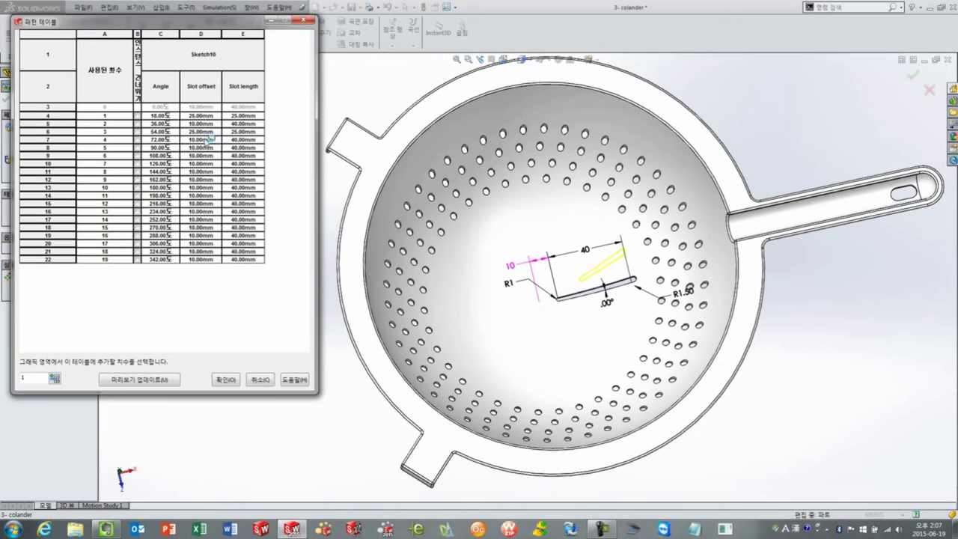
{"action": "right_click", "coordinate": [206, 147]}
{"action": "left_click", "coordinate": [210, 156]}
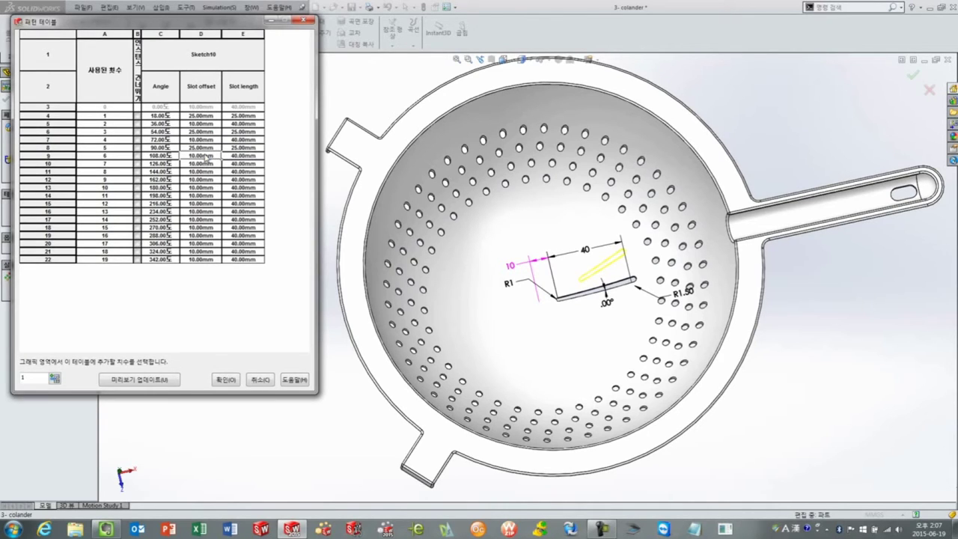
{"action": "right_click", "coordinate": [206, 163]}
{"action": "left_click", "coordinate": [210, 173]}
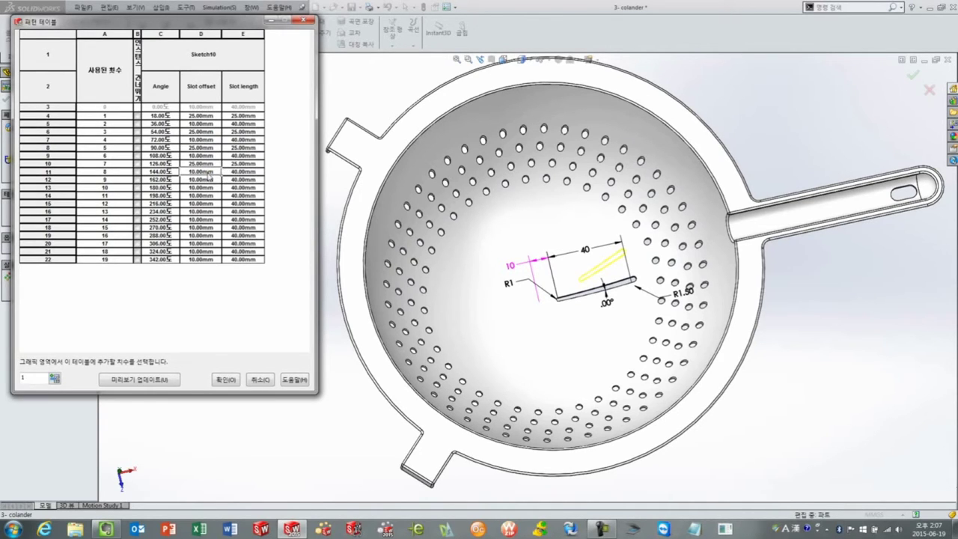
{"action": "right_click", "coordinate": [211, 177]}
{"action": "left_click", "coordinate": [224, 189]}
Copy the alternating offset/length block of instances 1–9 into instances 10–19 and preview
{"action": "left_click", "coordinate": [212, 132]}
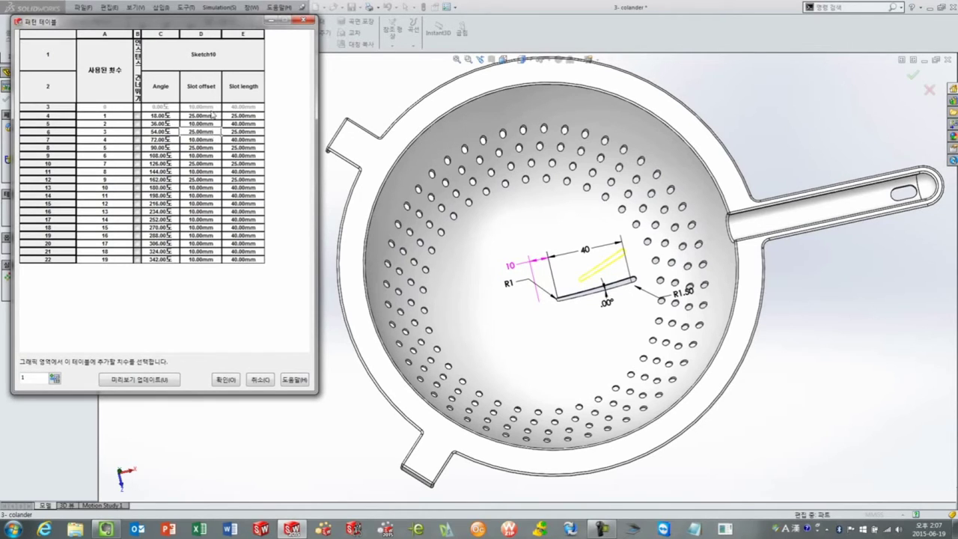
{"action": "left_click_drag", "start_coordinate": [215, 107], "coordinate": [247, 185]}
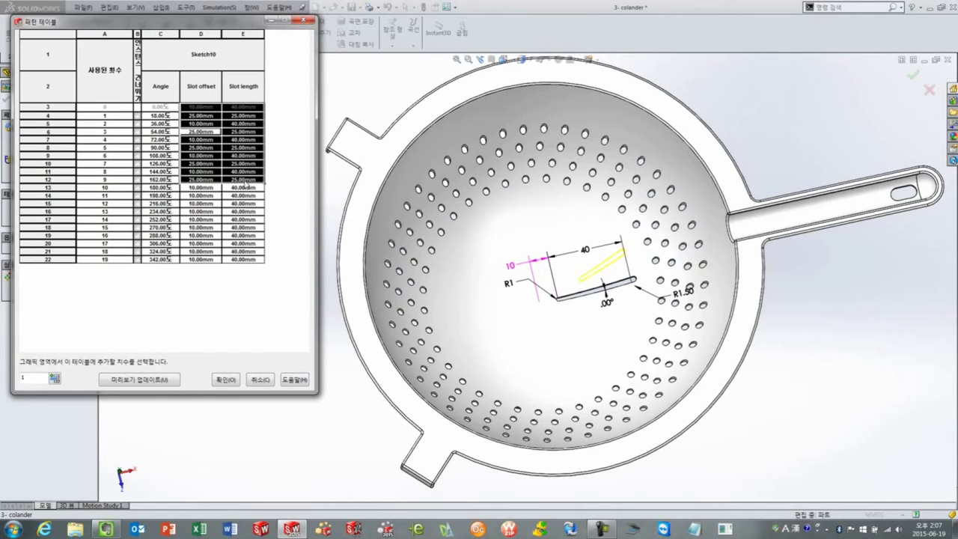
{"action": "right_click", "coordinate": [247, 177]}
{"action": "left_click", "coordinate": [250, 177]}
{"action": "right_click", "coordinate": [217, 187]}
{"action": "left_click", "coordinate": [227, 207]}
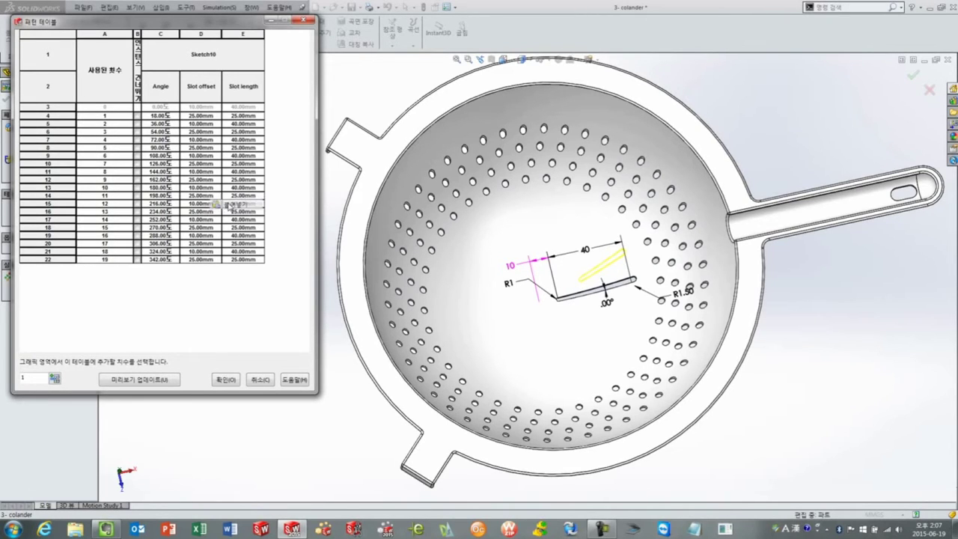
{"action": "left_click", "coordinate": [159, 383]}
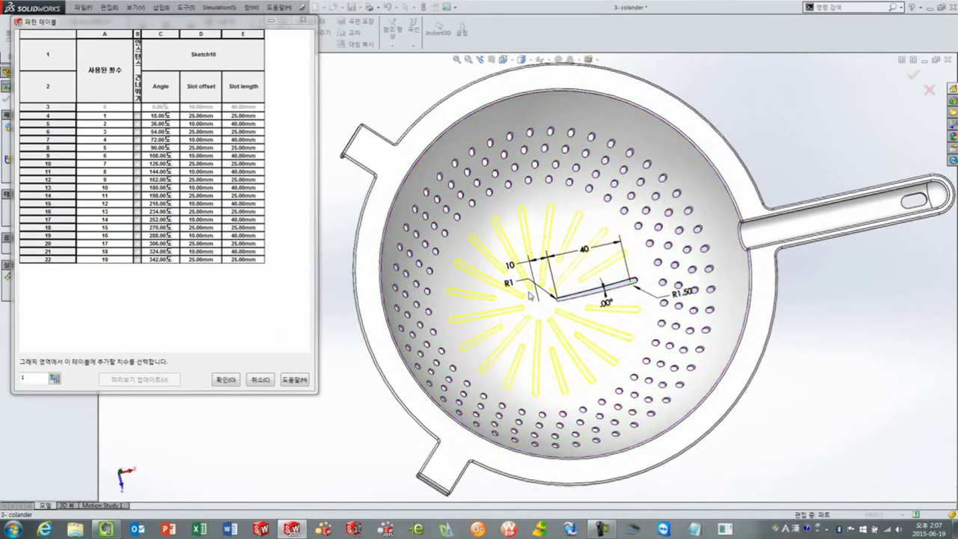
Review the completed pattern table and accept its values
{"action": "scroll", "coordinate": [529, 295], "scroll_direction": "down", "scroll_amount": 2}
{"action": "scroll", "coordinate": [550, 318], "scroll_direction": "down", "scroll_amount": 2}
{"action": "scroll", "coordinate": [543, 315], "scroll_direction": "down", "scroll_amount": 2}
{"action": "scroll", "coordinate": [539, 270], "scroll_direction": "down", "scroll_amount": 2}
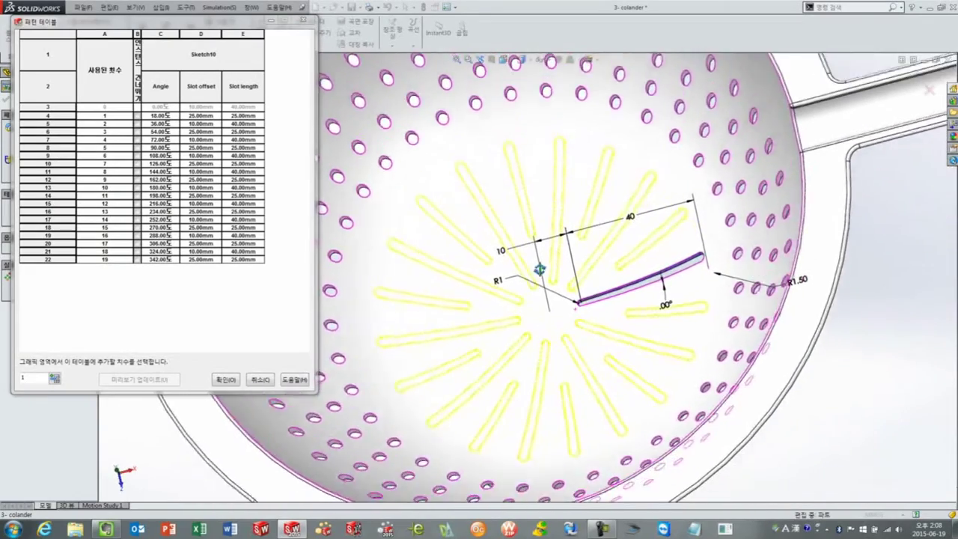
{"action": "scroll", "coordinate": [539, 270], "scroll_direction": "up", "scroll_amount": 1}
{"action": "scroll", "coordinate": [540, 270], "scroll_direction": "up", "scroll_amount": 1}
{"action": "scroll", "coordinate": [539, 269], "scroll_direction": "up", "scroll_amount": 1}
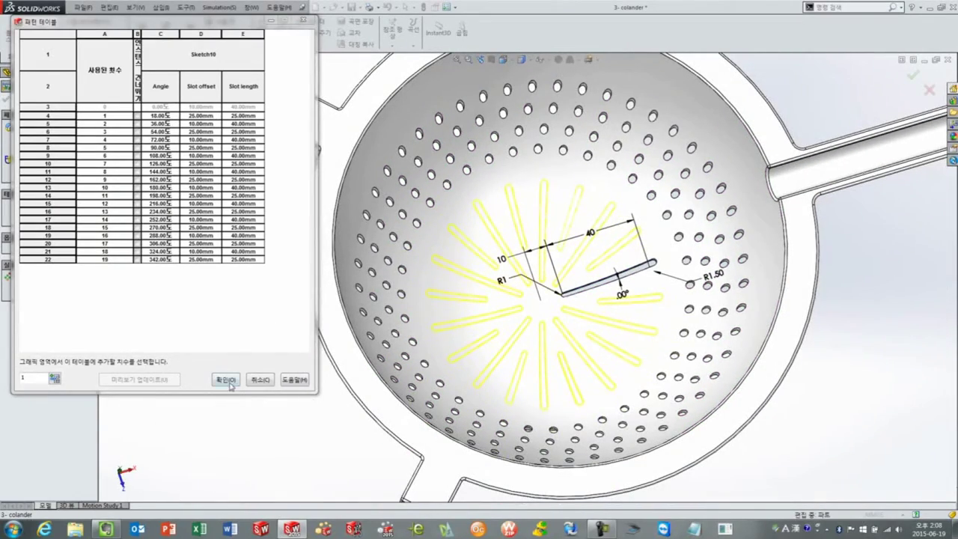
{"action": "left_click", "coordinate": [226, 380]}
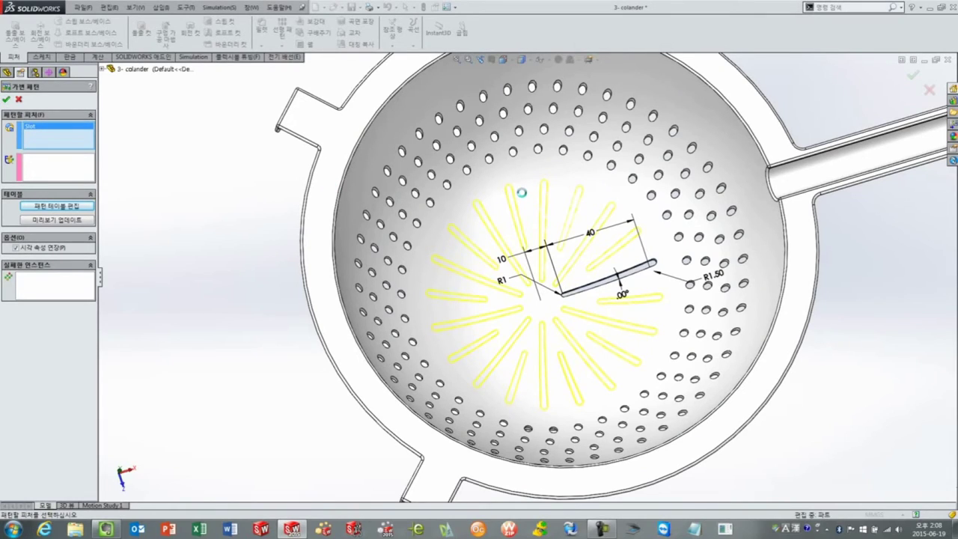
Orbit the colander, then view the bowl face normal to look straight into it
{"action": "mouse_move", "coordinate": [475, 187]}
{"action": "middle_mouse_down"}
{"action": "mouse_move", "coordinate": [604, 278]}
{"action": "mouse_move", "coordinate": [610, 246]}
{"action": "mouse_move", "coordinate": [554, 204]}
{"action": "middle_mouse_up"}
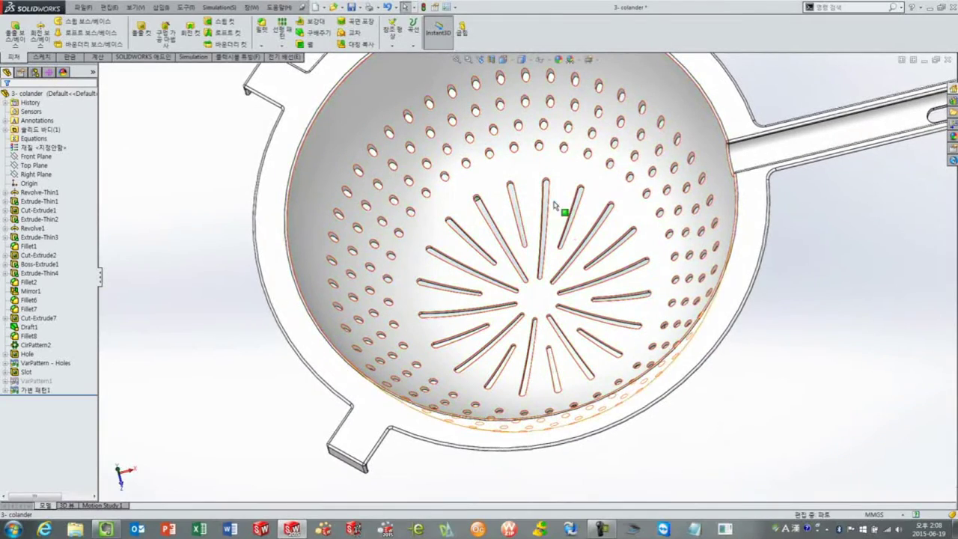
{"action": "left_click", "coordinate": [619, 228]}
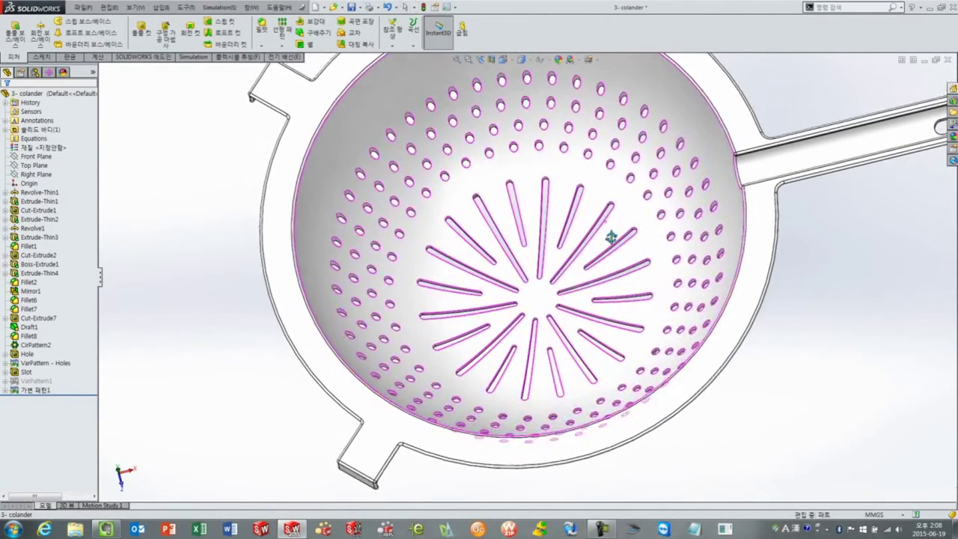
{"action": "key", "text": "ctrl+8"}
{"action": "left_click", "coordinate": [5, 391]}
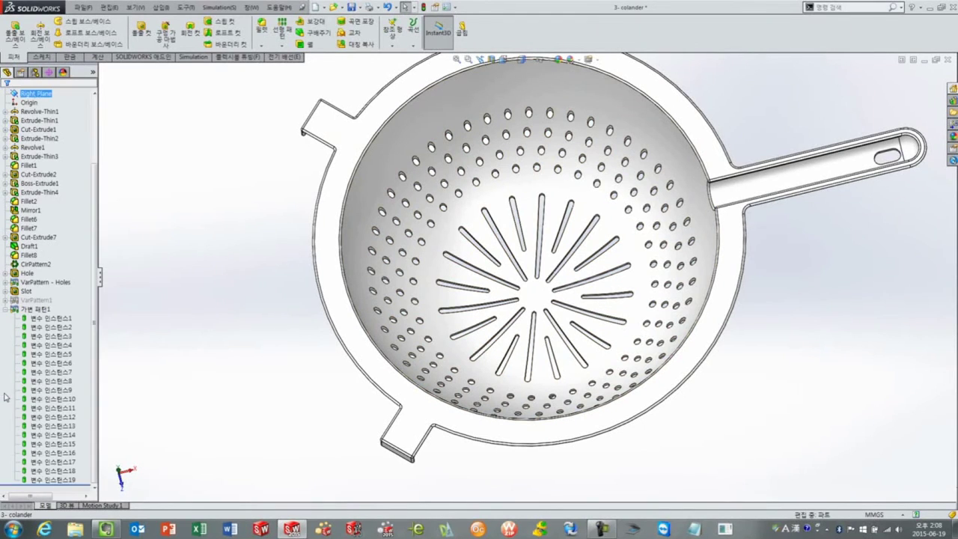
Select pattern instance 2 and shorten its slot by dragging it on the model
{"action": "left_click", "coordinate": [55, 319]}
{"action": "key", "text": "Down"}
{"action": "key", "text": "Down"}
{"action": "key", "text": "Down"}
{"action": "key", "text": "Down"}
{"action": "left_click", "coordinate": [32, 327]}
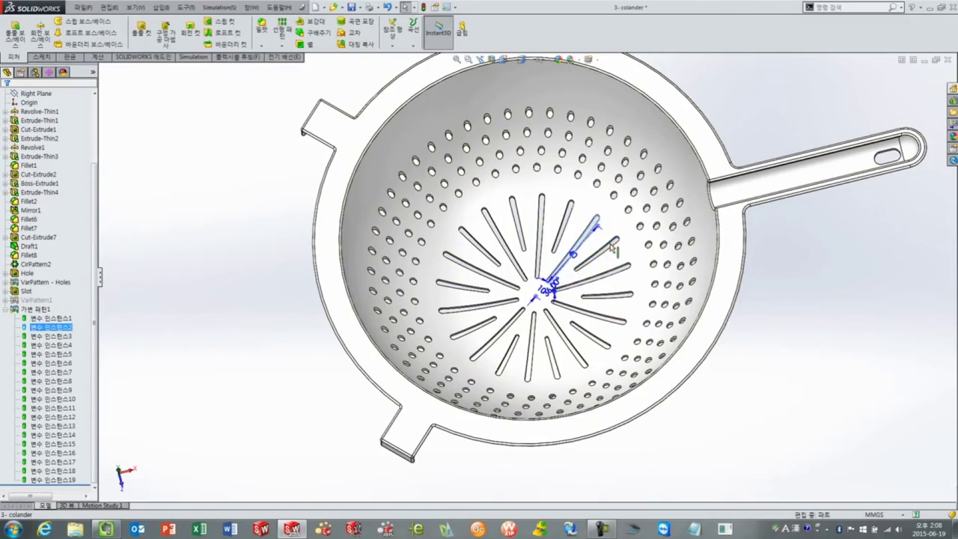
{"action": "scroll", "coordinate": [591, 242], "scroll_direction": "up", "scroll_amount": 3}
{"action": "scroll", "coordinate": [591, 242], "scroll_direction": "up", "scroll_amount": 3}
{"action": "scroll", "coordinate": [591, 242], "scroll_direction": "up", "scroll_amount": 2}
{"action": "scroll", "coordinate": [591, 241], "scroll_direction": "down", "scroll_amount": 2}
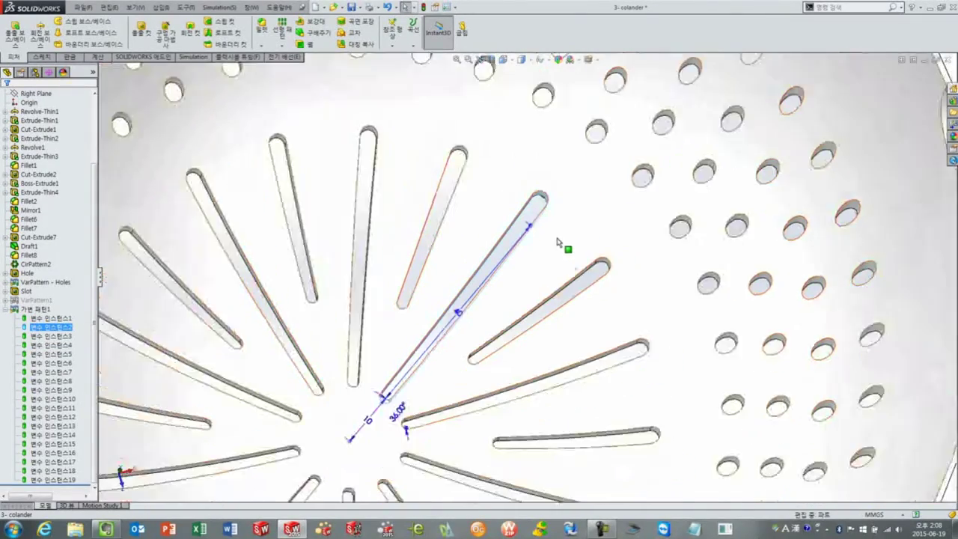
{"action": "scroll", "coordinate": [567, 247], "scroll_direction": "down", "scroll_amount": 1}
{"action": "mouse_move", "coordinate": [539, 240]}
{"action": "left_mouse_down"}
{"action": "mouse_move", "coordinate": [527, 269]}
{"action": "mouse_move", "coordinate": [509, 277]}
{"action": "left_mouse_up"}
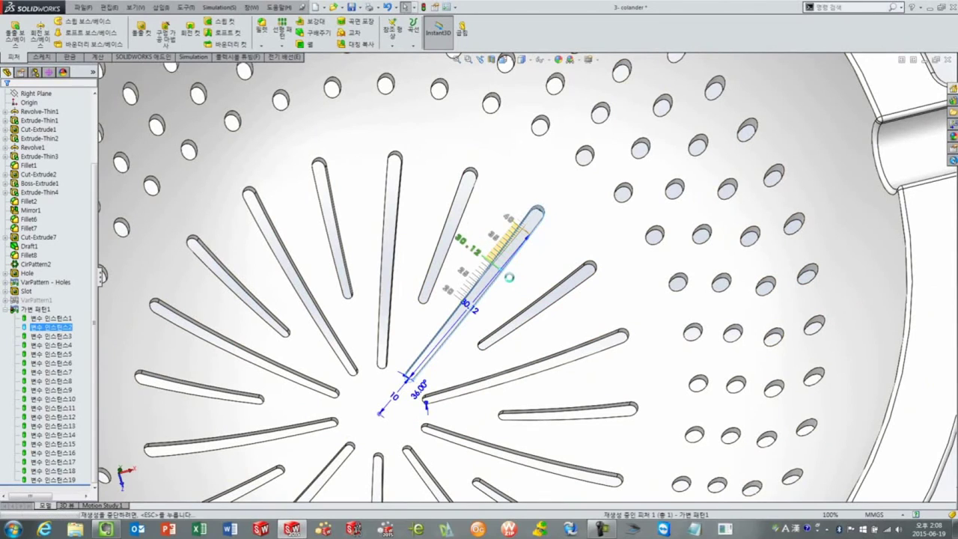
Select instance 4 and drag its slot length down to 21.87
{"action": "left_click", "coordinate": [65, 345]}
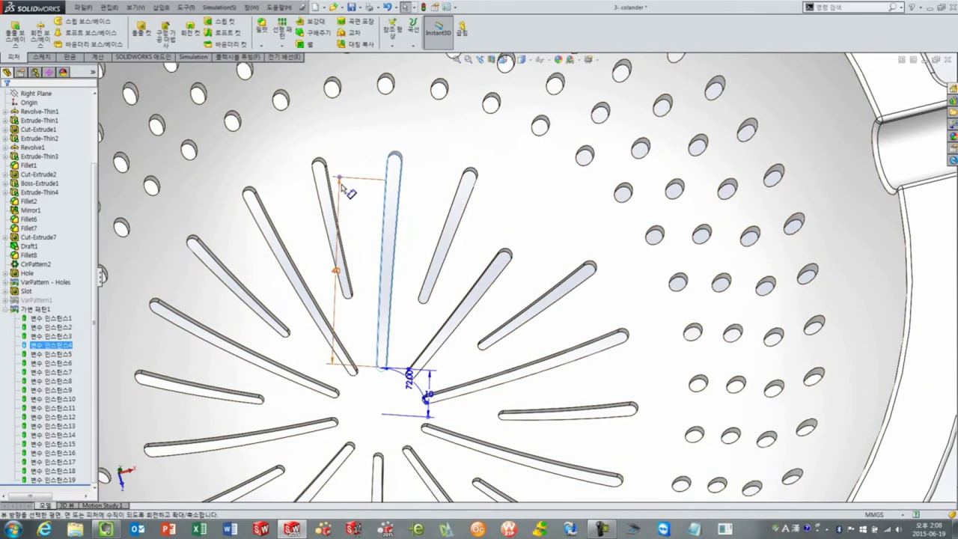
{"action": "left_click_drag", "start_coordinate": [341, 181], "coordinate": [346, 227]}
{"action": "left_click_drag", "start_coordinate": [355, 270], "coordinate": [354, 279]}
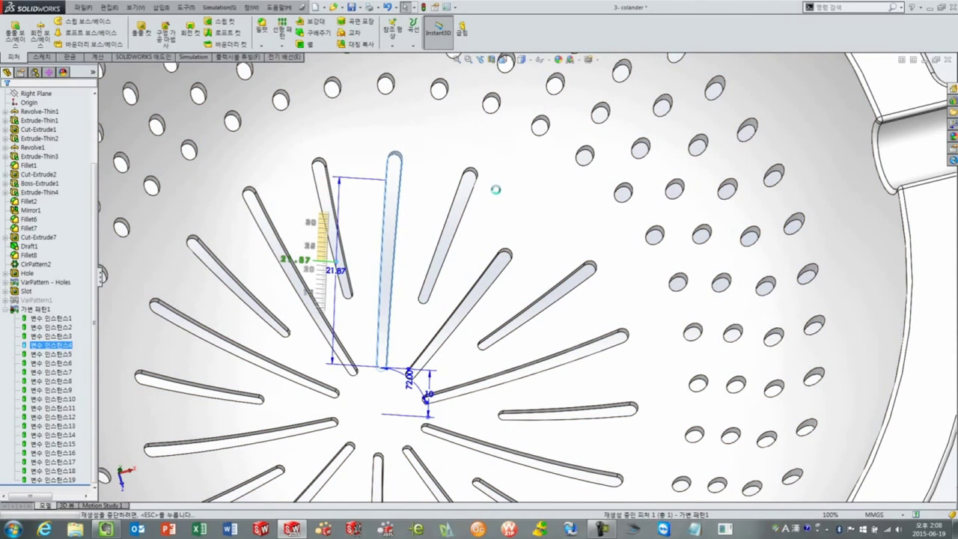
{"action": "scroll", "coordinate": [504, 224], "scroll_direction": "up", "scroll_amount": 3}
{"action": "scroll", "coordinate": [512, 258], "scroll_direction": "up", "scroll_amount": 2}
{"action": "scroll", "coordinate": [512, 257], "scroll_direction": "up", "scroll_amount": 3}
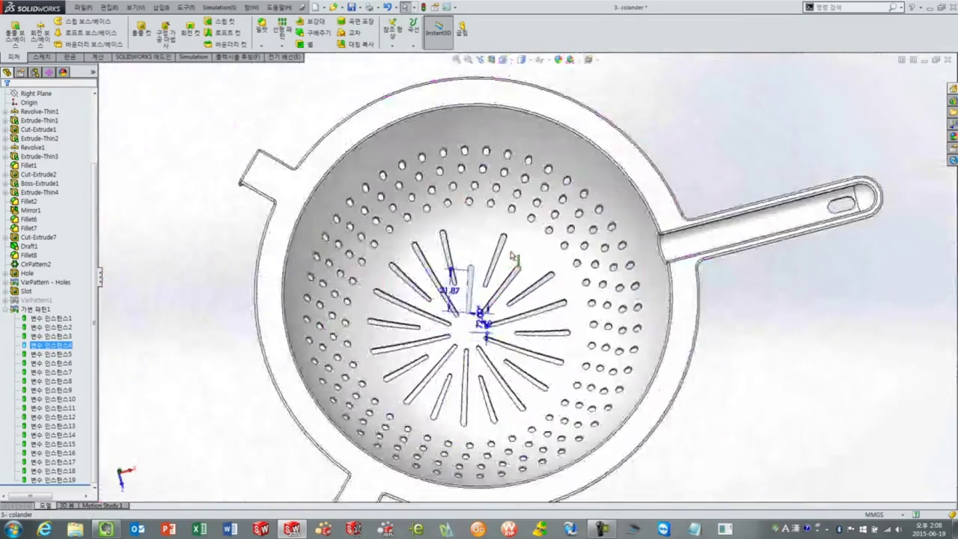
Orbit to a top-down view, inspect the first two instances, then clear the selection
{"action": "mouse_move", "coordinate": [524, 273]}
{"action": "middle_mouse_down"}
{"action": "mouse_move", "coordinate": [501, 254]}
{"action": "mouse_move", "coordinate": [512, 263]}
{"action": "middle_mouse_up"}
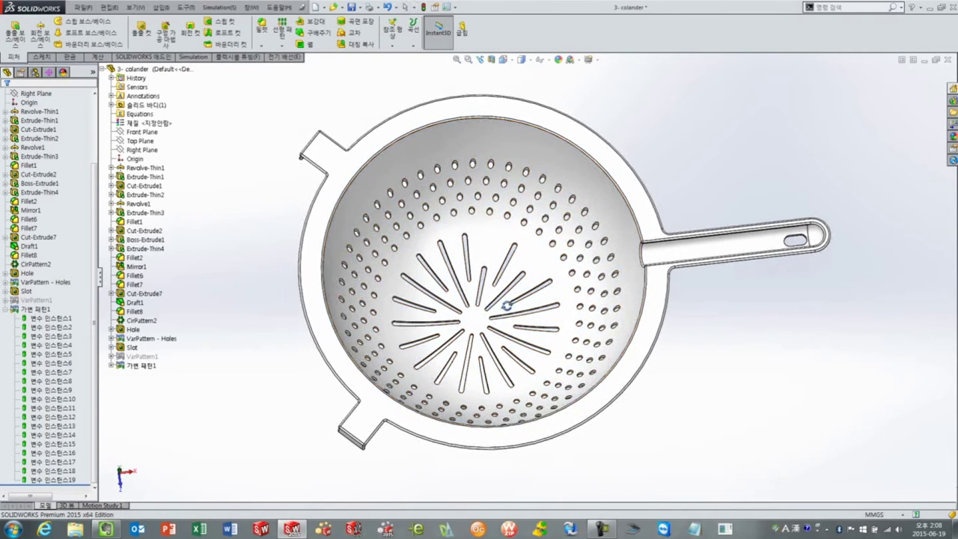
{"action": "middle_click_drag", "start_coordinate": [500, 309], "coordinate": [487, 284]}
{"action": "left_click", "coordinate": [50, 319]}
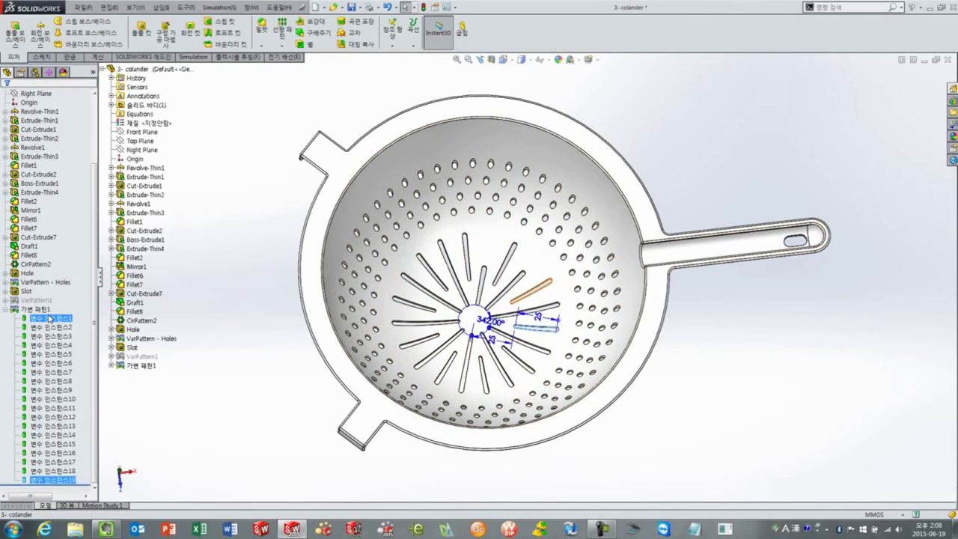
{"action": "left_click", "coordinate": [51, 327], "text": "ctrl"}
{"action": "left_click", "coordinate": [51, 480]}
{"action": "left_click", "coordinate": [204, 441]}
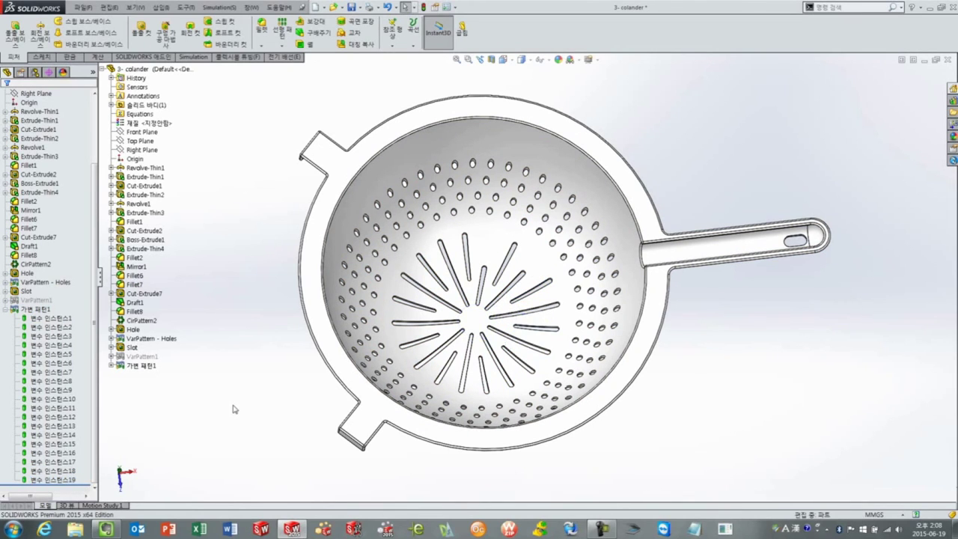